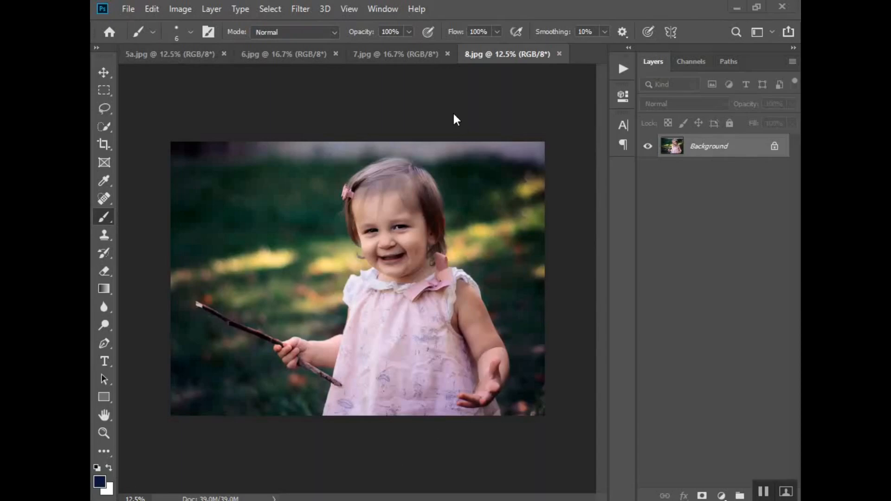
Compare the four open photos 5a.jpg, 6.jpg, 7.jpg and 8.jpg to review the different poses
{"action": "left_click", "coordinate": [402, 56]}
{"action": "left_click", "coordinate": [290, 55]}
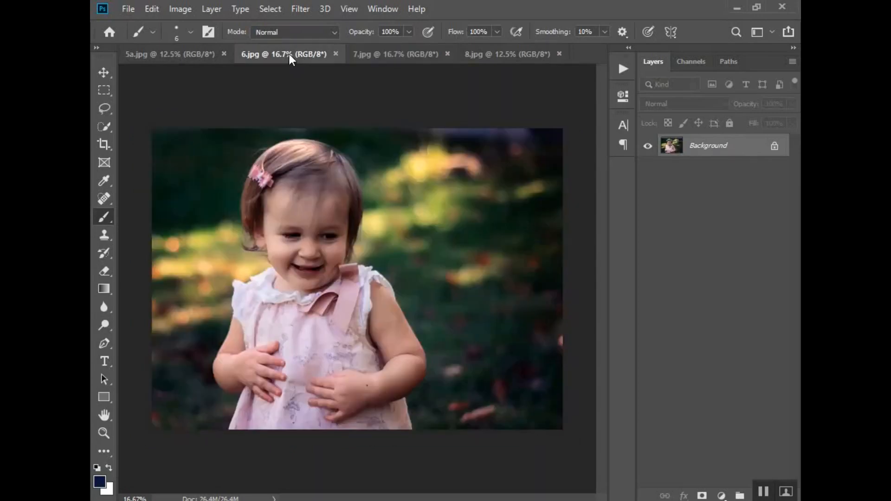
{"action": "left_click", "coordinate": [181, 54]}
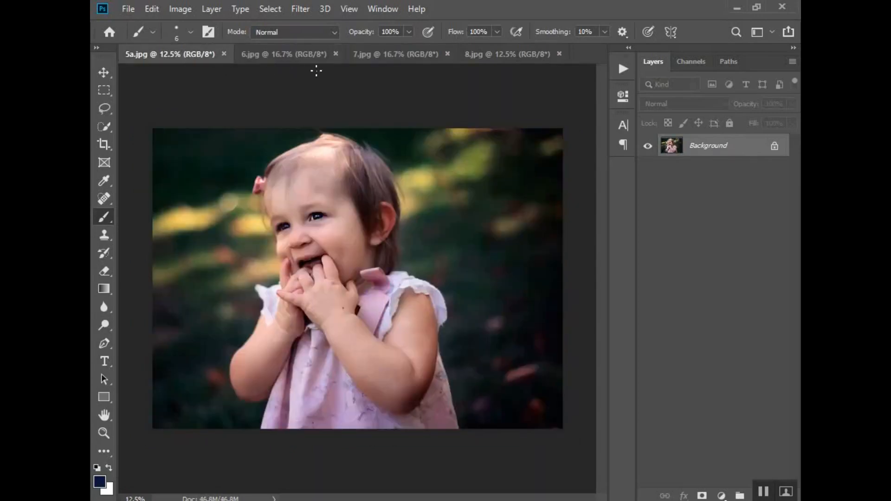
{"action": "left_click", "coordinate": [295, 55]}
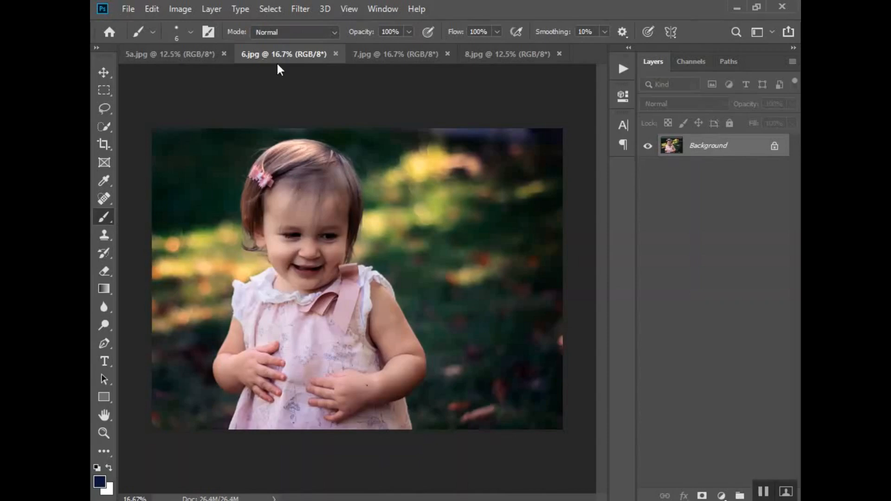
{"action": "left_click", "coordinate": [397, 55]}
{"action": "left_click", "coordinate": [528, 53]}
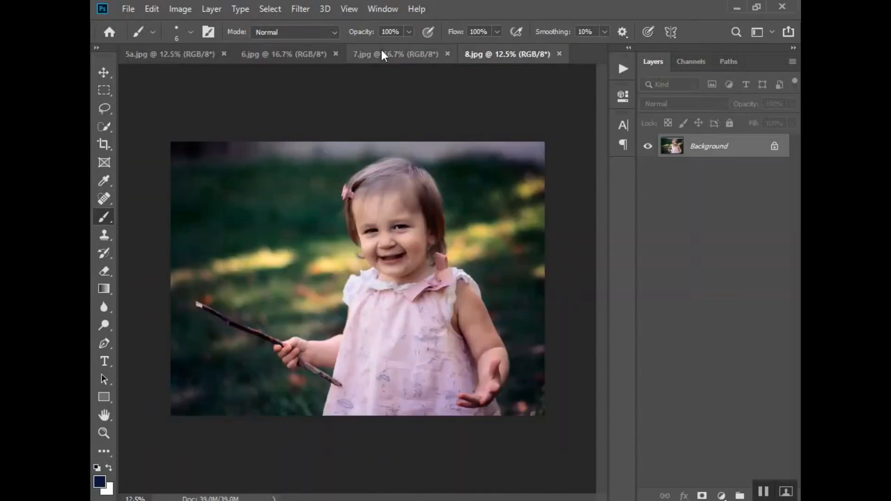
{"action": "left_click", "coordinate": [283, 54]}
{"action": "left_click", "coordinate": [172, 54]}
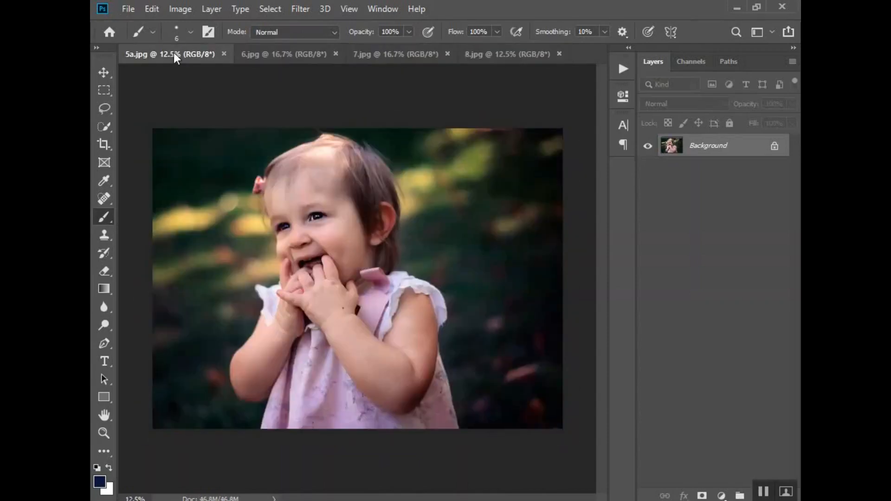
{"action": "left_click", "coordinate": [278, 55]}
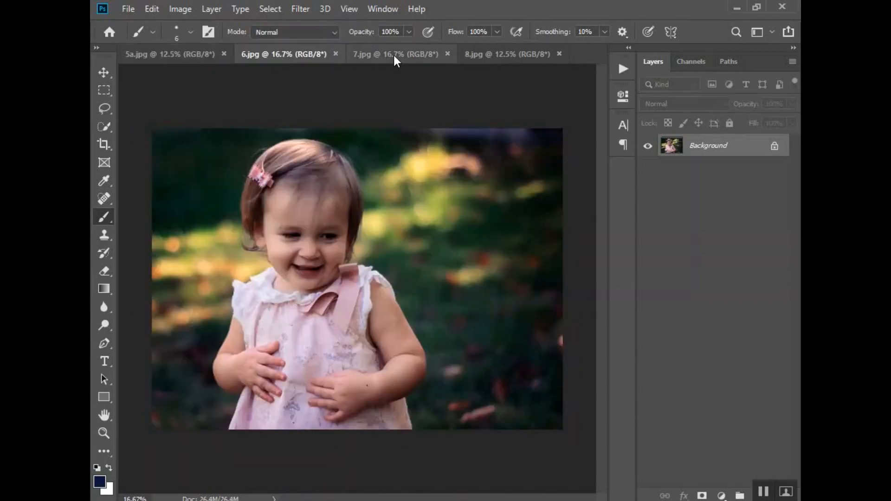
Close the photos 5a.jpg, 6.jpg and 7.jpg, keeping only 8.jpg open
{"action": "left_click", "coordinate": [223, 53]}
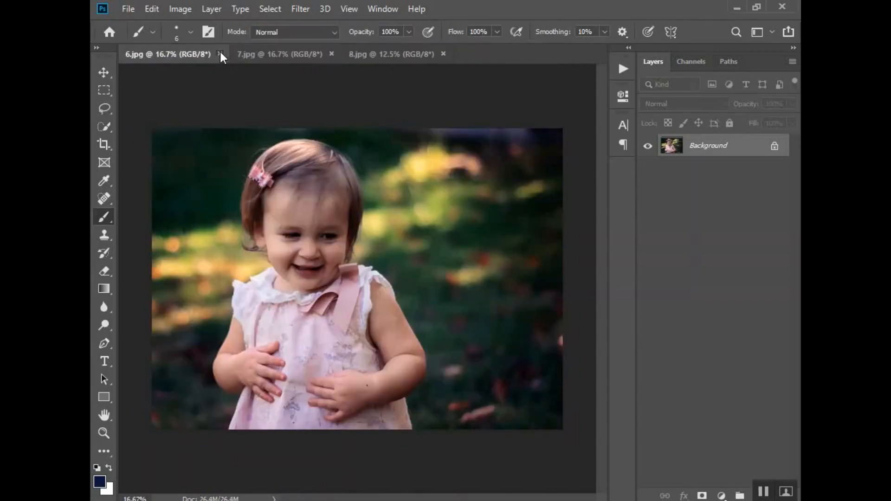
{"action": "left_click", "coordinate": [220, 53]}
{"action": "left_click", "coordinate": [221, 53]}
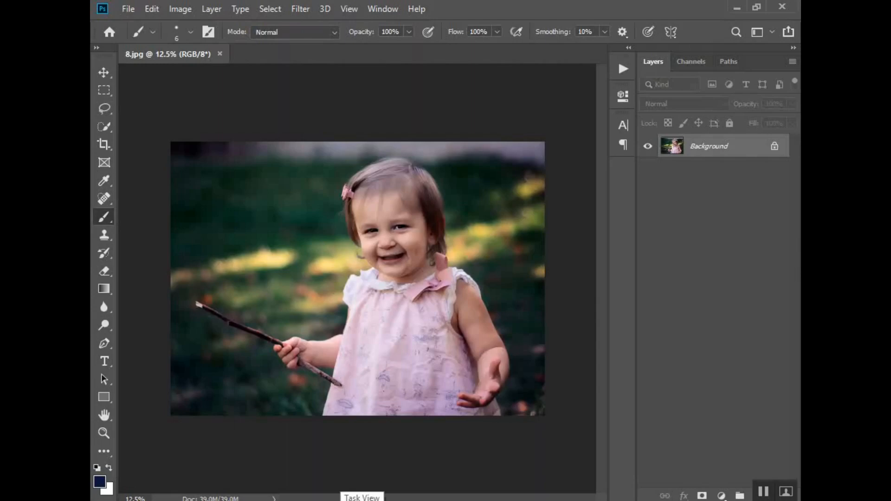
{"action": "left_click", "coordinate": [176, 8]}
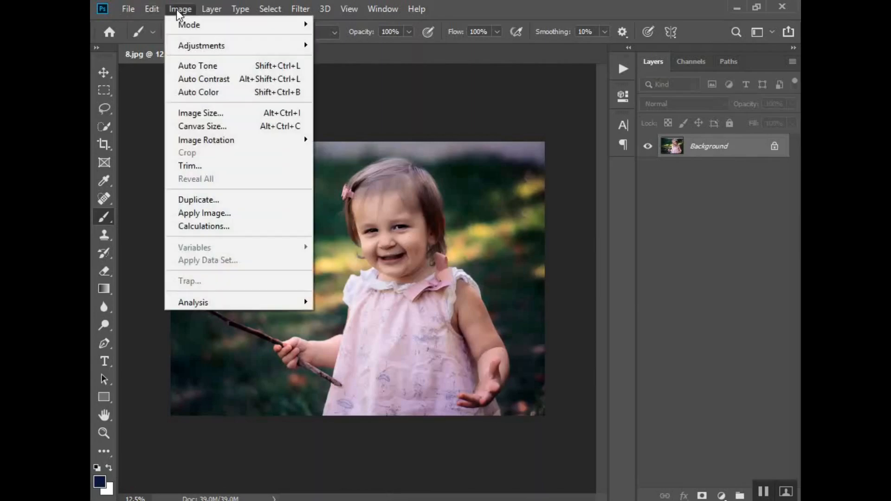
{"action": "left_click", "coordinate": [230, 125]}
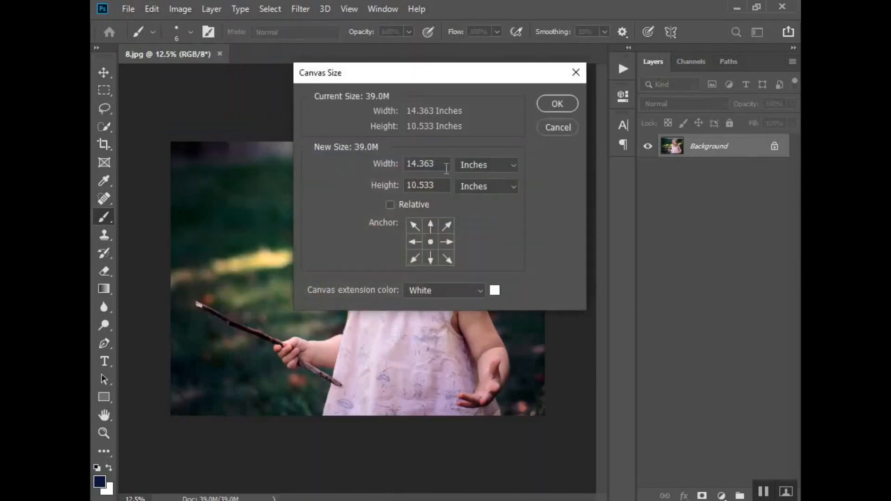
{"action": "left_click_drag", "start_coordinate": [443, 164], "coordinate": [318, 163]}
{"action": "type", "text": "15"}
{"action": "left_click_drag", "start_coordinate": [438, 165], "coordinate": [357, 163]}
{"action": "left_click", "coordinate": [548, 128]}
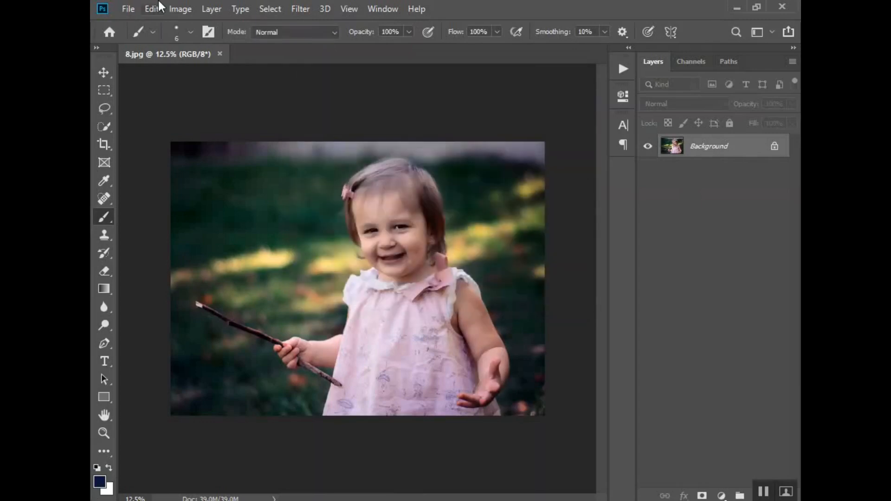
Resize the 8.jpg image to a width of 15 inches with proportions linked at 300 pixels per inch
{"action": "left_click", "coordinate": [180, 9]}
{"action": "left_click", "coordinate": [218, 113]}
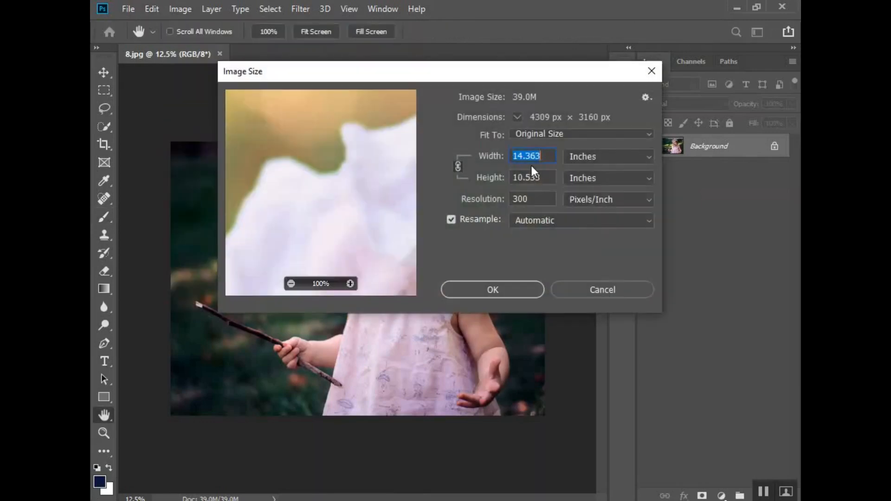
{"action": "type", "text": "15"}
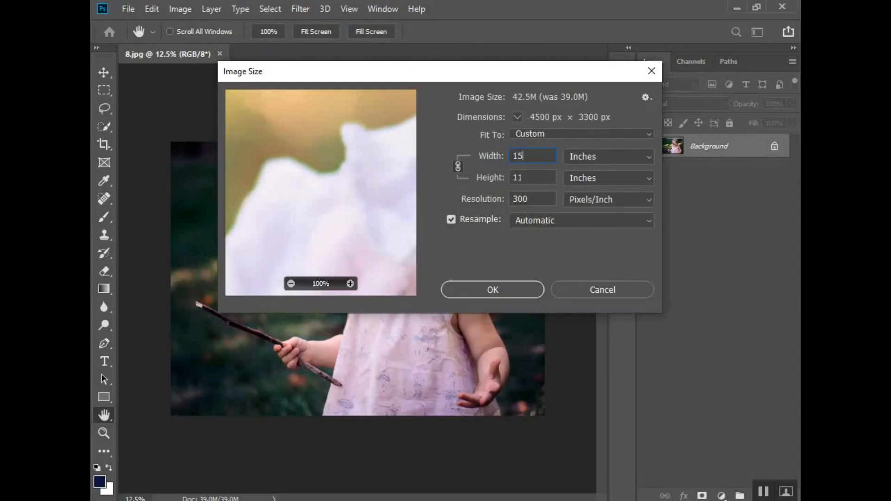
{"action": "left_click", "coordinate": [507, 288]}
Start a canvas size change and anchor the existing photo in the bottom-right corner of the canvas
{"action": "left_click", "coordinate": [176, 11]}
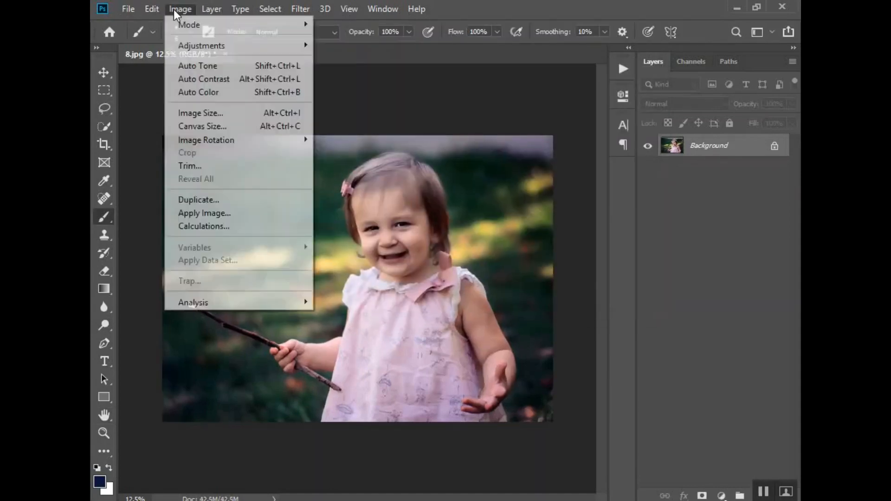
{"action": "left_click", "coordinate": [222, 126]}
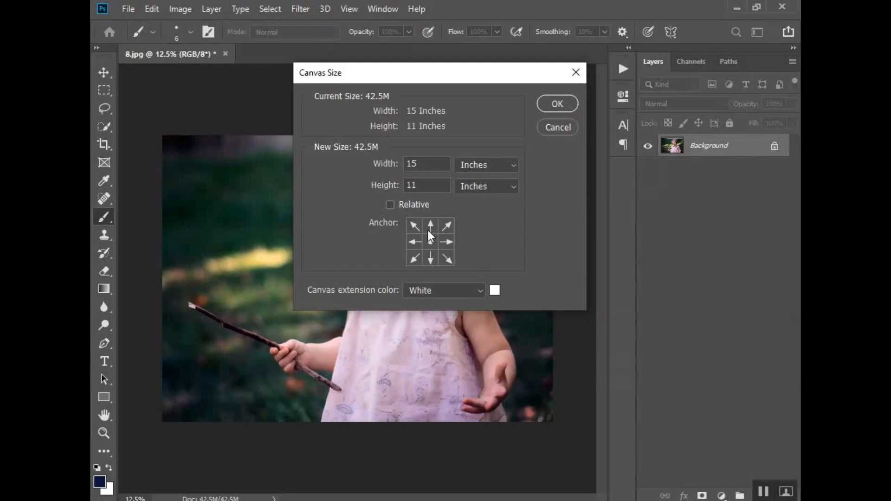
{"action": "left_click", "coordinate": [414, 225]}
{"action": "left_click", "coordinate": [448, 242]}
{"action": "left_click", "coordinate": [415, 226]}
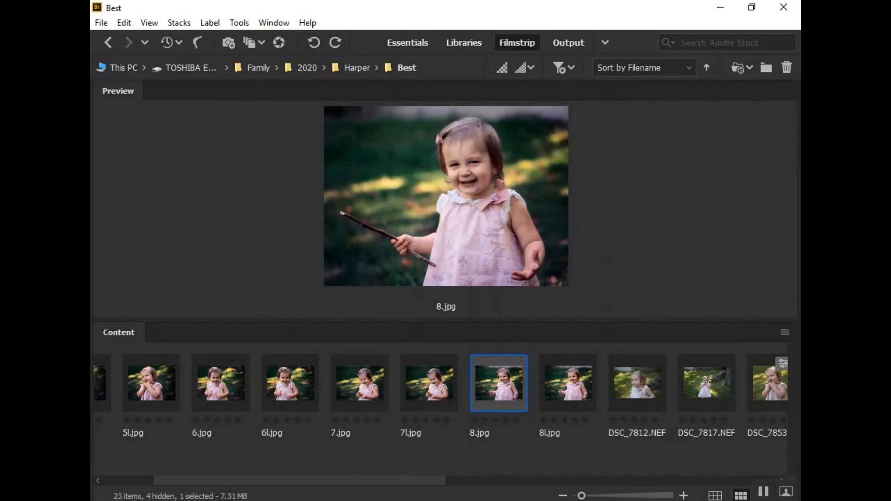
{"action": "mouse_move", "coordinate": [430, 500]}
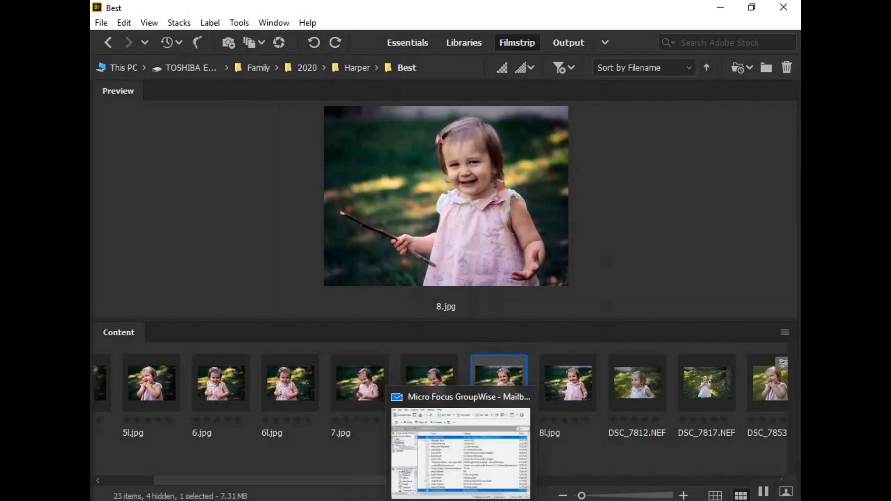
{"action": "left_click", "coordinate": [490, 500]}
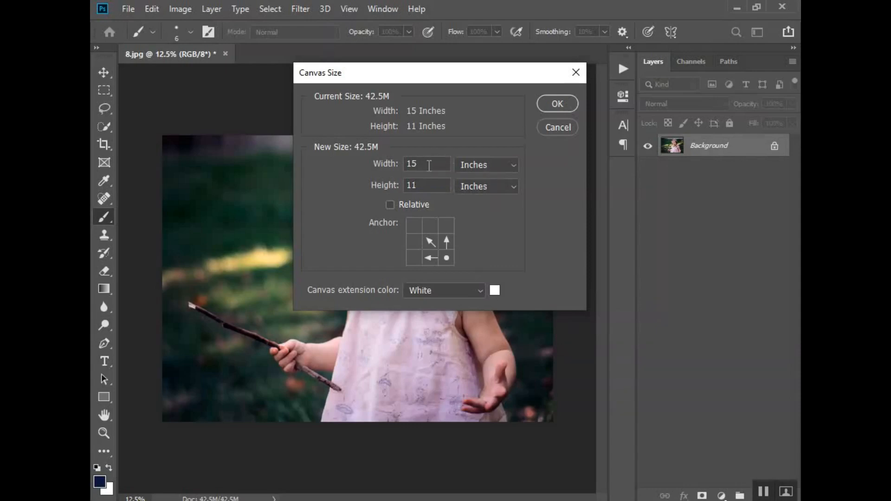
Extend the canvas to 30 inches wide and 22 inches high with white as the extension color
{"action": "double_click", "coordinate": [407, 166]}
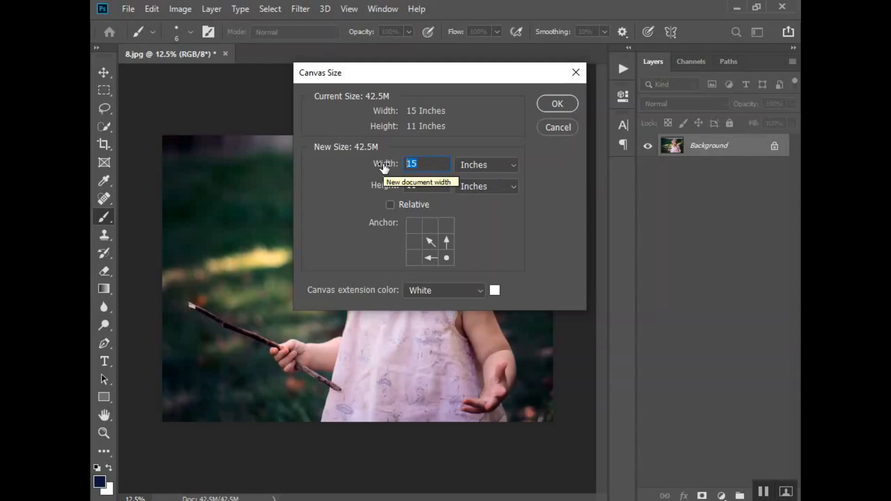
{"action": "type", "text": "30"}
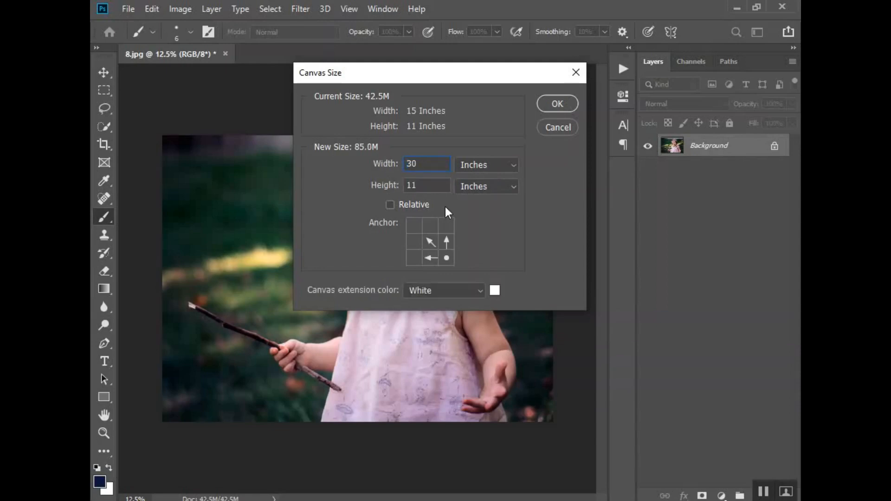
{"action": "key", "text": "Tab"}
{"action": "type", "text": "22"}
{"action": "left_click", "coordinate": [558, 104]}
{"action": "key", "text": "z"}
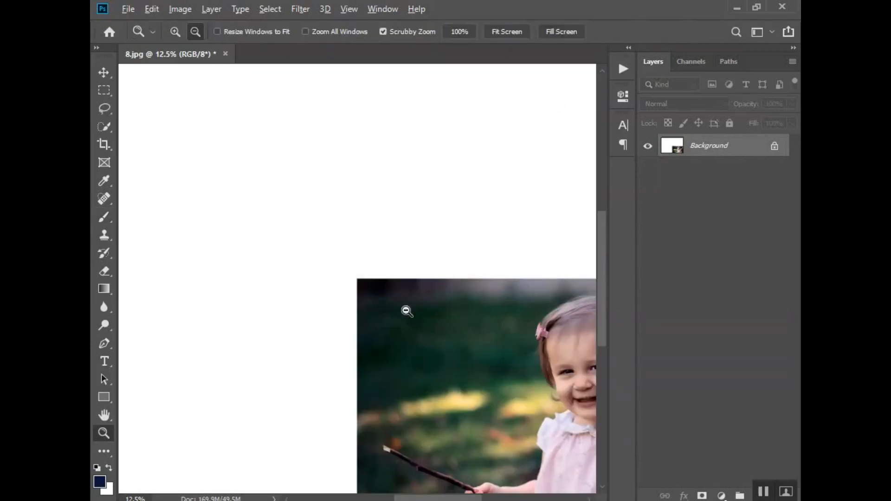
{"action": "left_click", "coordinate": [404, 312], "text": "alt"}
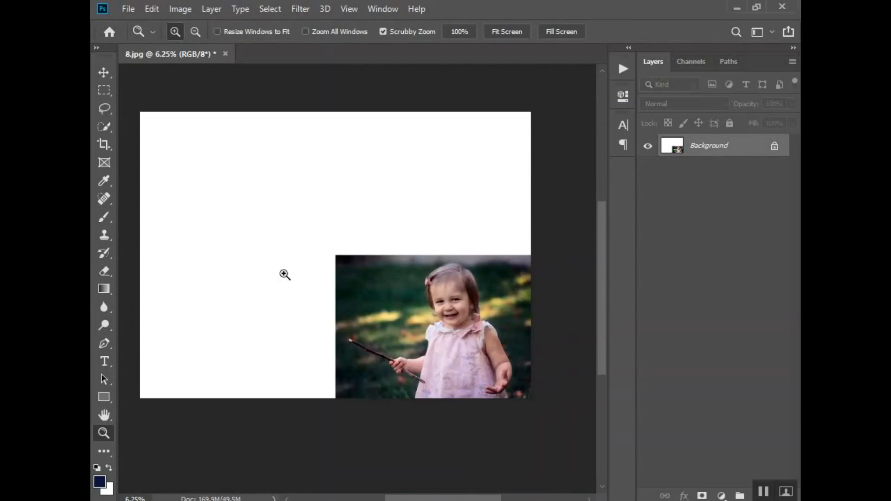
Place photo 5 from the Best folder as an embedded layer and delete that layer again
{"action": "left_click", "coordinate": [126, 9]}
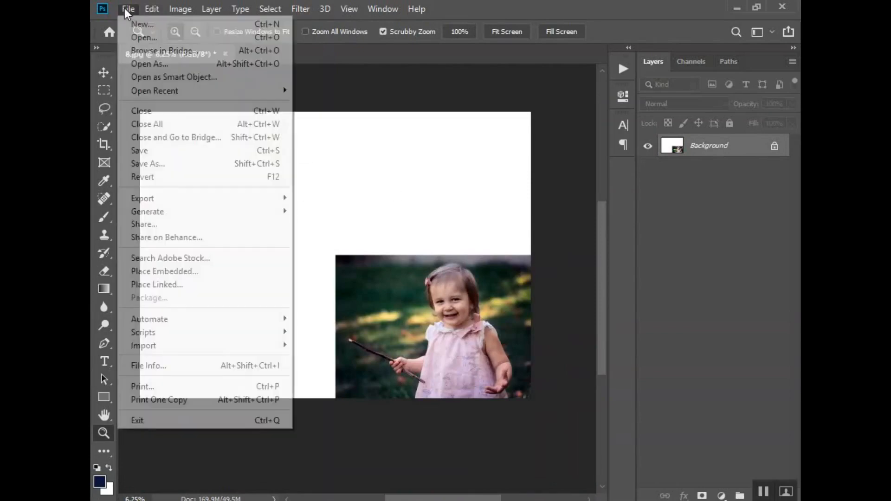
{"action": "left_click", "coordinate": [180, 274]}
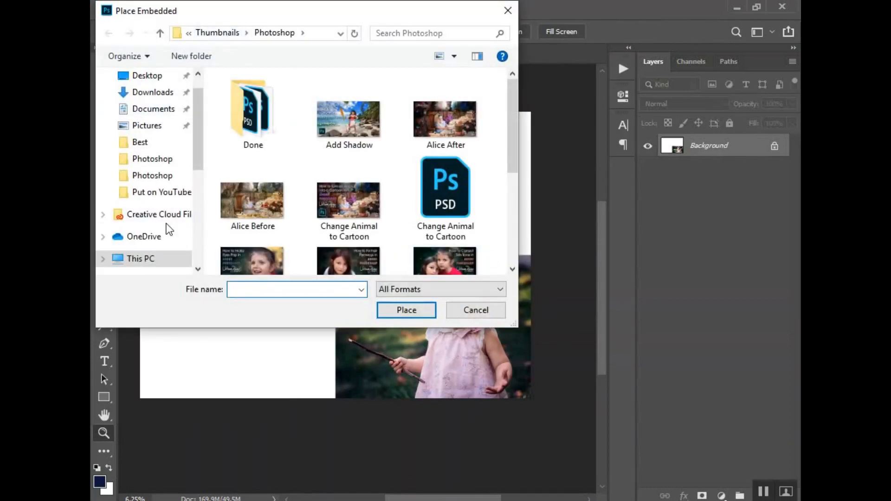
{"action": "scroll", "coordinate": [166, 218], "scroll_direction": "down", "scroll_amount": 3}
{"action": "left_click", "coordinate": [168, 197]}
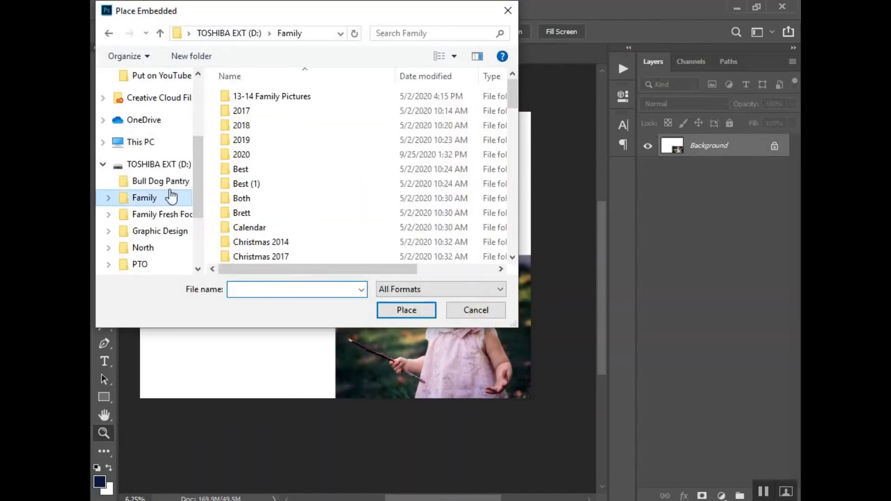
{"action": "double_click", "coordinate": [258, 154]}
{"action": "double_click", "coordinate": [233, 111]}
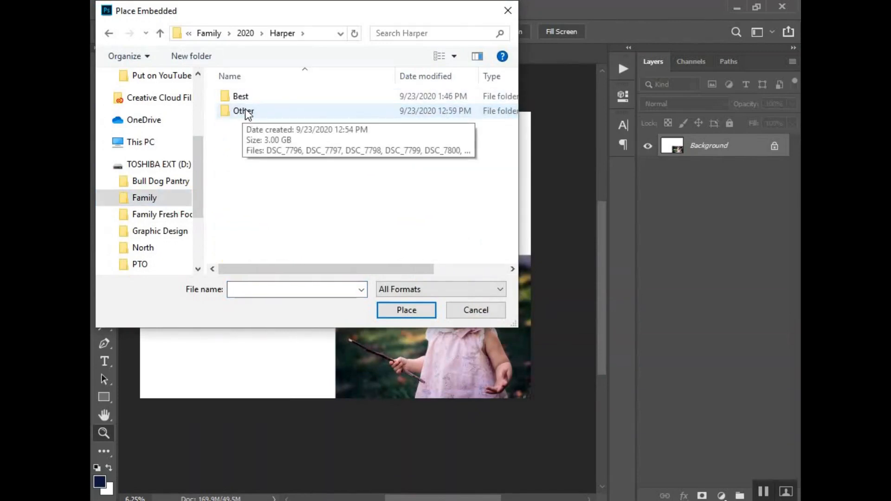
{"action": "left_click", "coordinate": [242, 101]}
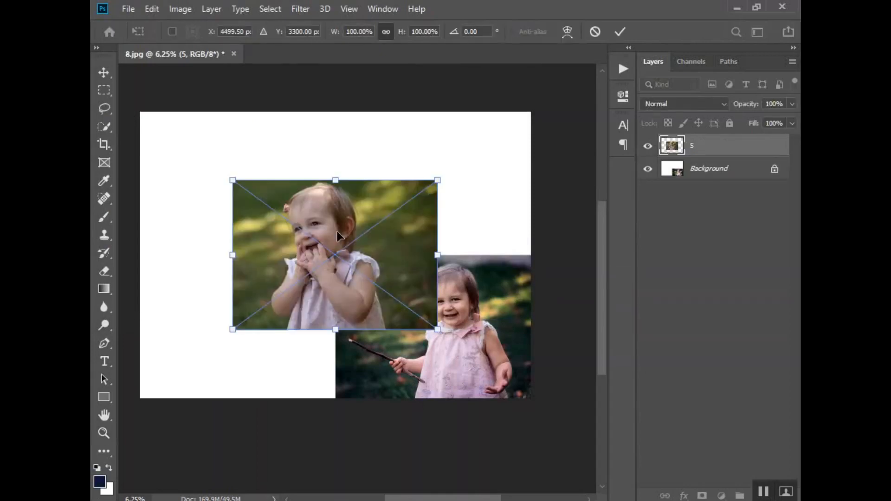
{"action": "key", "text": "Return"}
{"action": "key", "text": "b"}
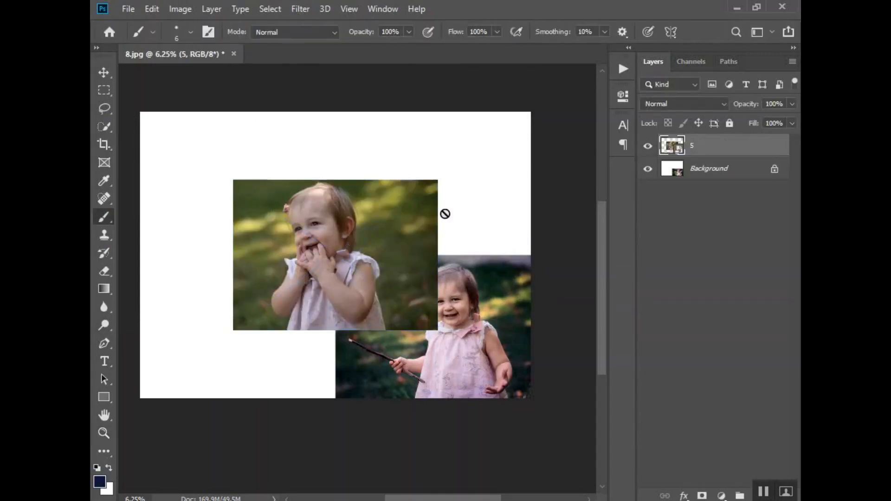
{"action": "key", "text": "Delete"}
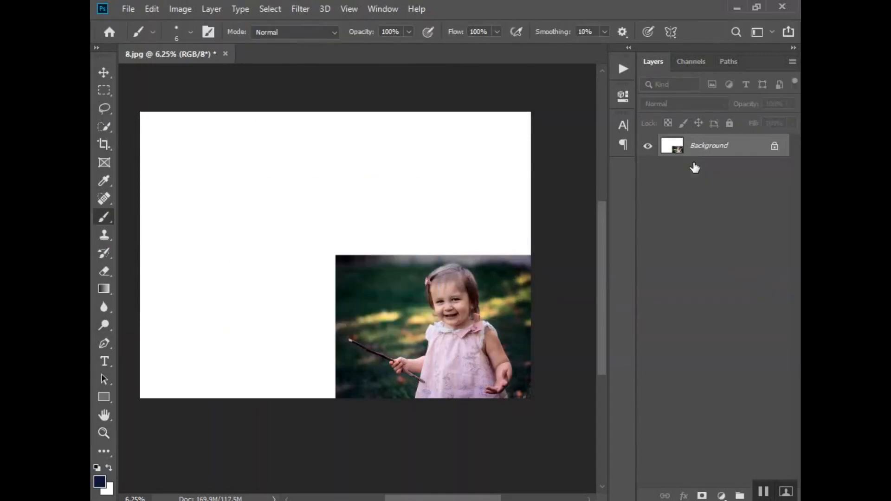
Place photo 5a from the Best folder as an embedded layer at 100% scale
{"action": "left_click", "coordinate": [128, 8]}
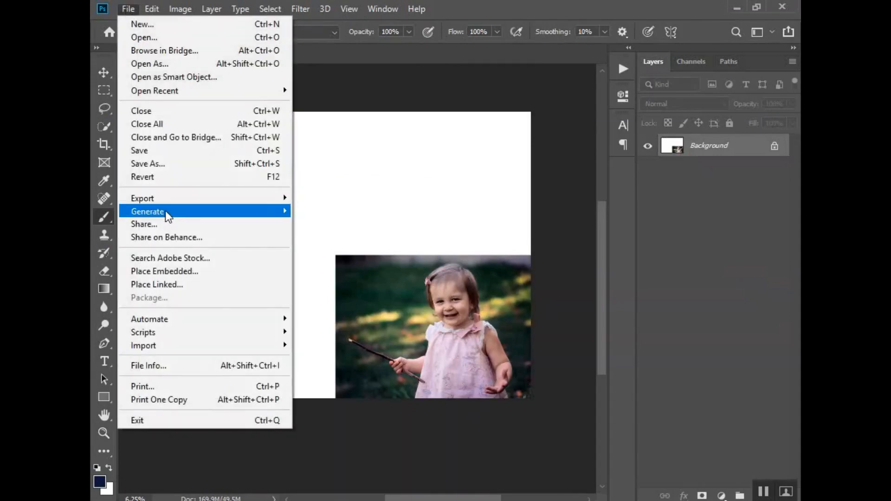
{"action": "left_click", "coordinate": [168, 271]}
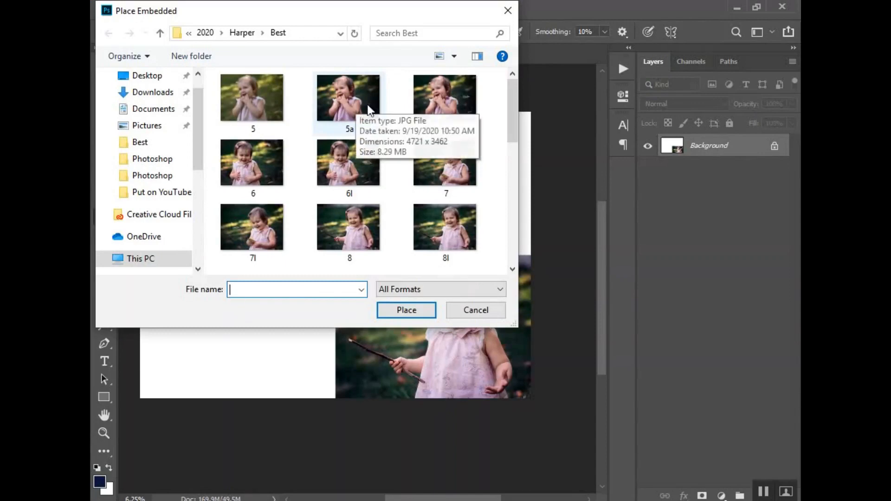
{"action": "left_click", "coordinate": [351, 107]}
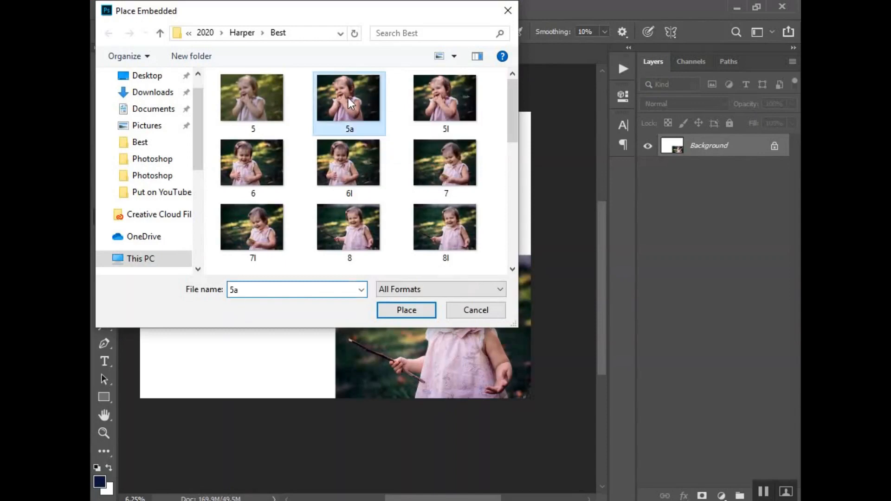
{"action": "left_click", "coordinate": [406, 310]}
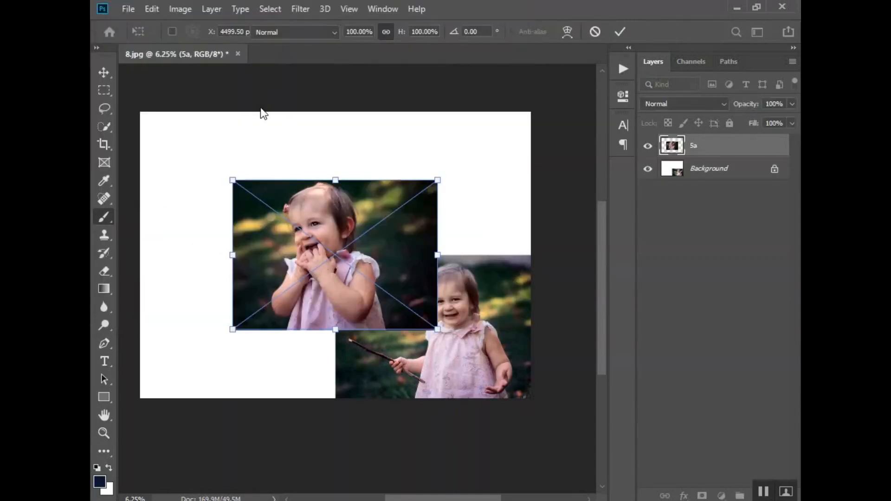
{"action": "key", "text": "Return"}
Place photo 6l from the Best folder as an embedded layer, enlarge it, and delete that layer again
{"action": "left_click", "coordinate": [130, 8]}
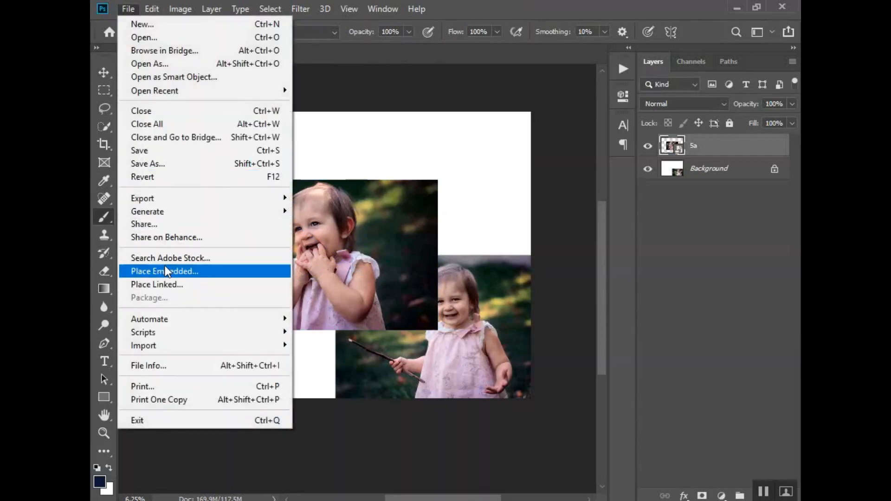
{"action": "left_click", "coordinate": [167, 272]}
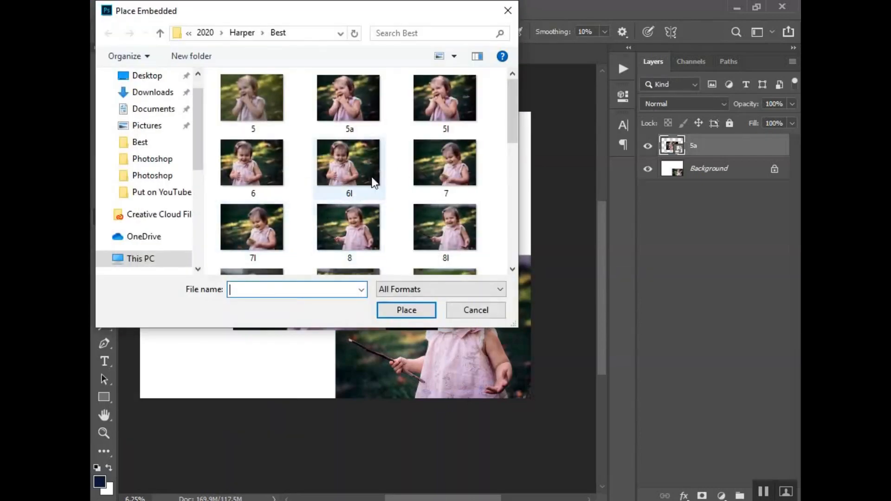
{"action": "left_click", "coordinate": [363, 161]}
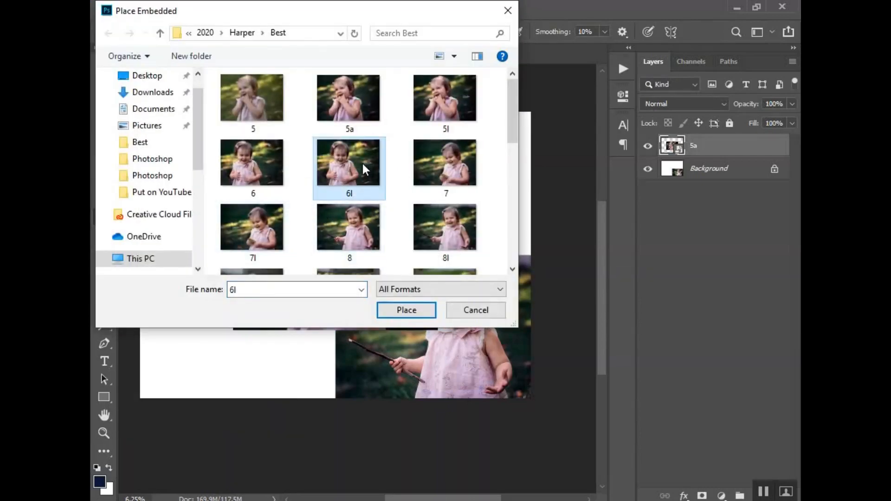
{"action": "left_click", "coordinate": [232, 232]}
{"action": "left_click", "coordinate": [347, 168]}
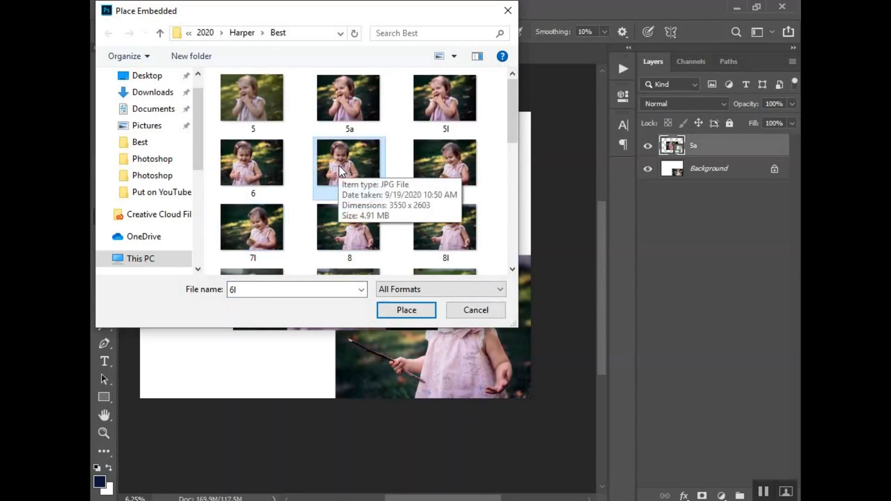
{"action": "left_click", "coordinate": [408, 317]}
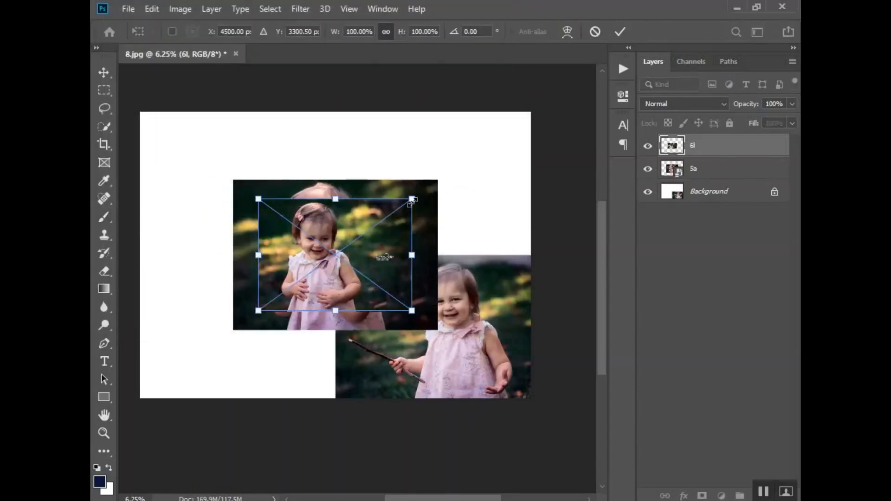
{"action": "left_click_drag", "start_coordinate": [412, 199], "coordinate": [453, 168]}
{"action": "key", "text": "Return"}
{"action": "key", "text": "b"}
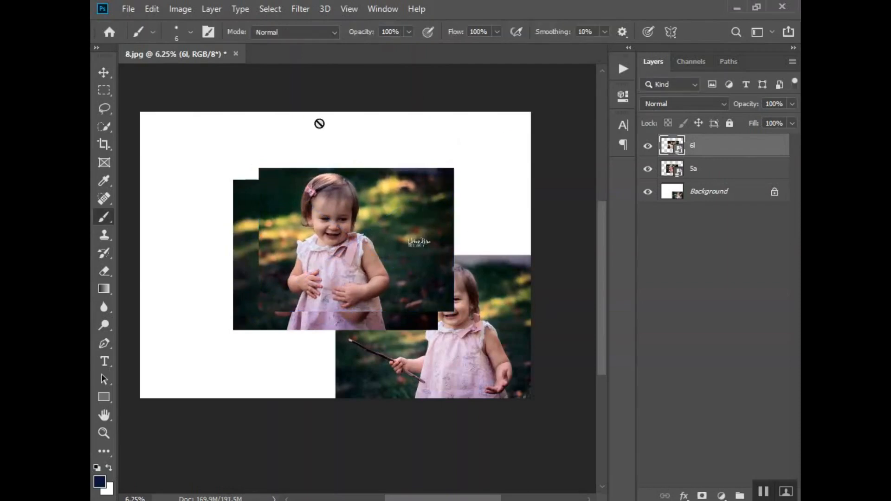
{"action": "key", "text": "Delete"}
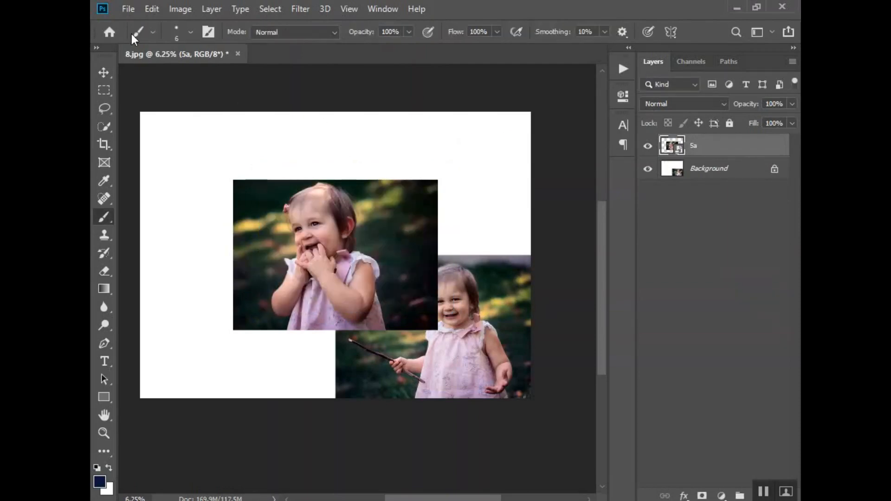
Place photo 6 from the Best folder as an embedded layer, scale it to about 127%, and move it into the canvas's upper-right quarter
{"action": "left_click", "coordinate": [135, 7]}
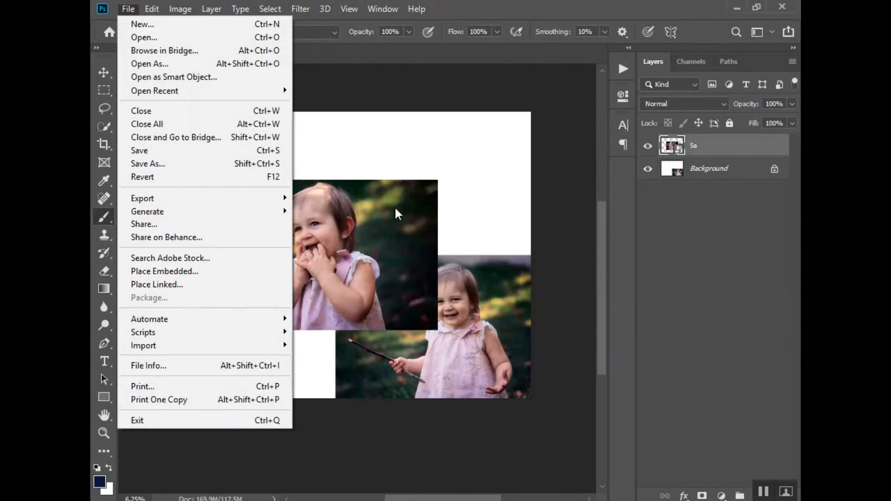
{"action": "left_click", "coordinate": [182, 271]}
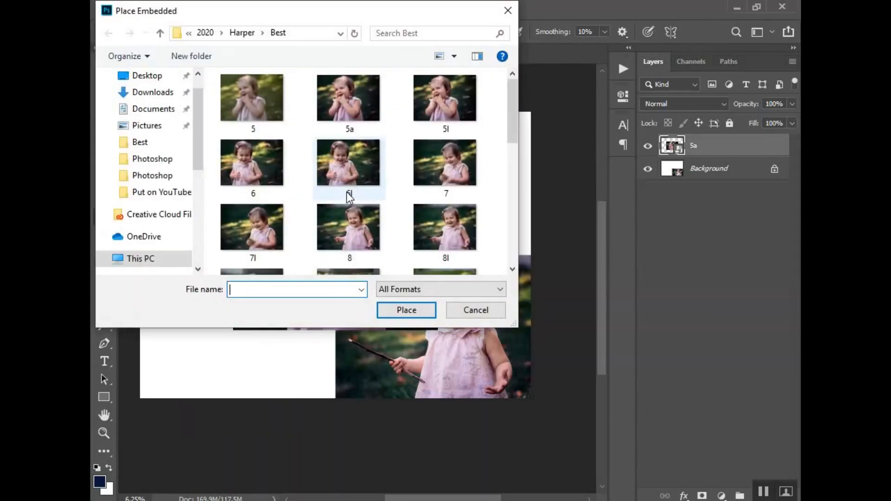
{"action": "left_click", "coordinate": [272, 167]}
{"action": "left_click", "coordinate": [407, 311]}
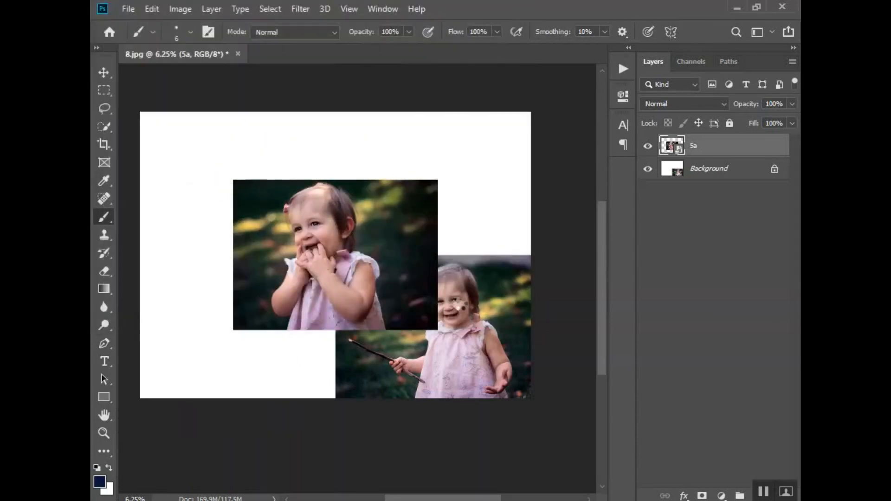
{"action": "left_click_drag", "start_coordinate": [411, 200], "coordinate": [457, 179]}
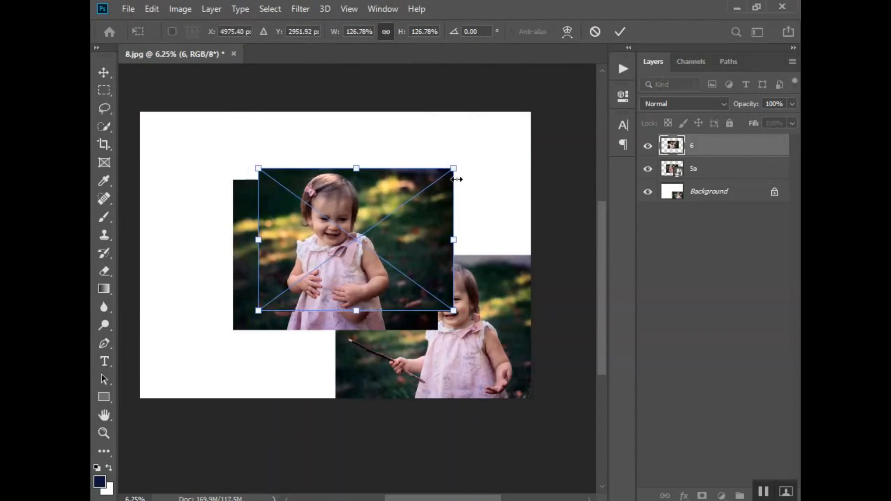
{"action": "key", "text": "Return"}
{"action": "key", "text": "b"}
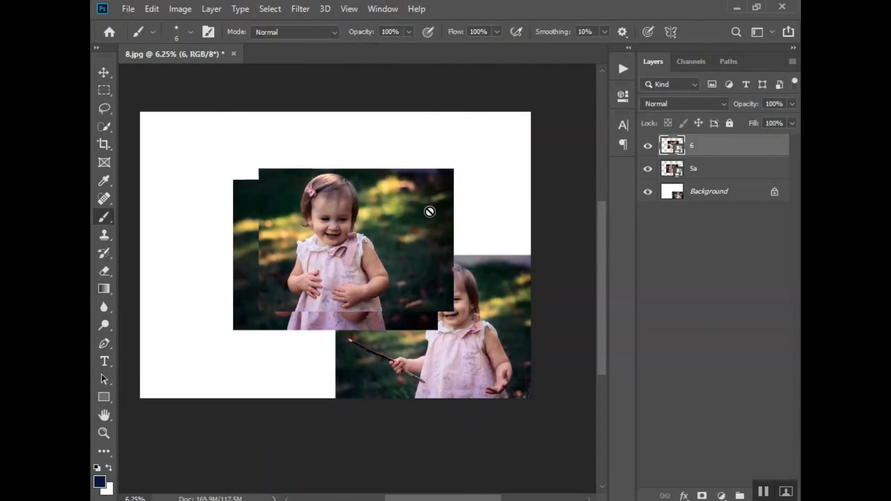
{"action": "key", "text": "v"}
{"action": "left_click_drag", "start_coordinate": [408, 221], "coordinate": [484, 162]}
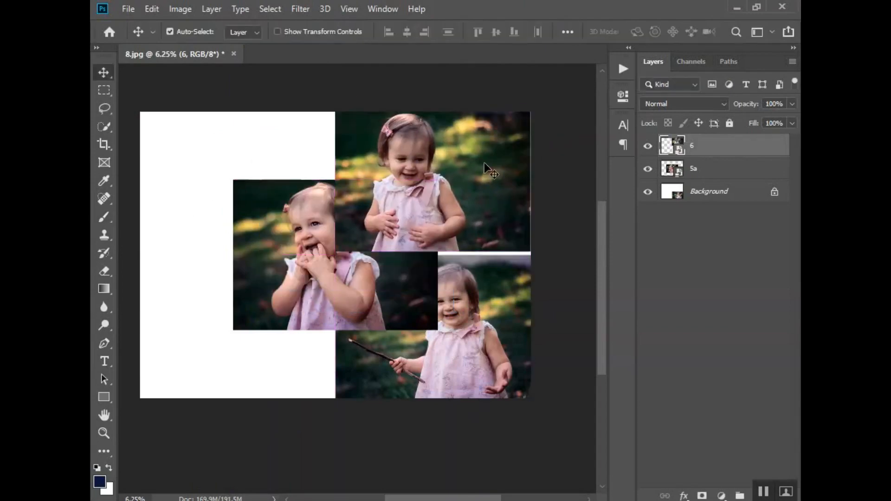
Place photo 7 from the Best folder as an embedded layer, enlarged to fill the canvas's upper-left quarter
{"action": "left_click", "coordinate": [126, 9]}
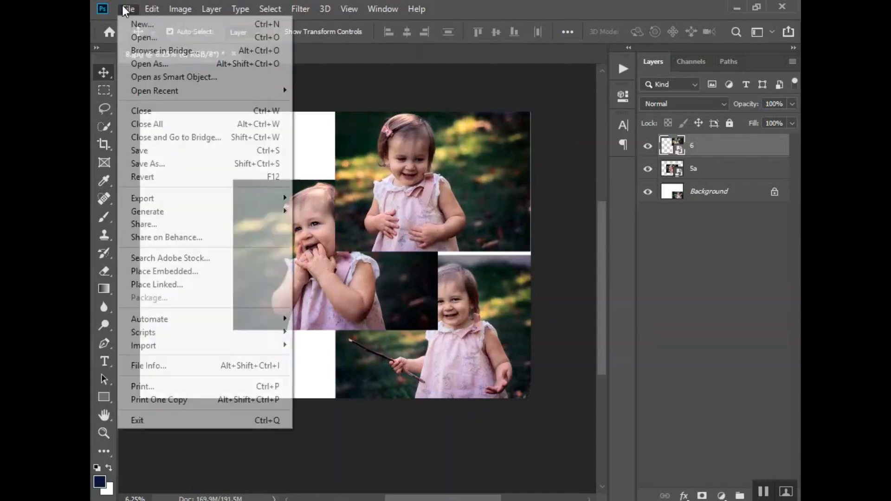
{"action": "left_click", "coordinate": [164, 271]}
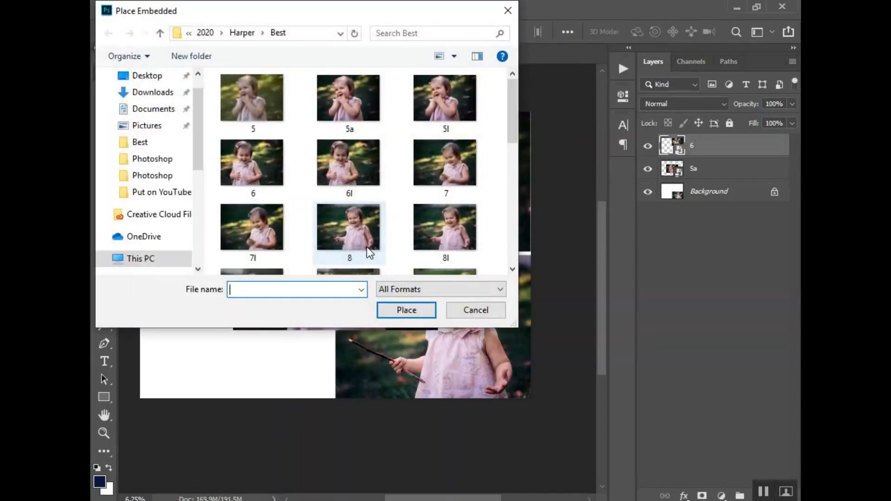
{"action": "left_click", "coordinate": [459, 172]}
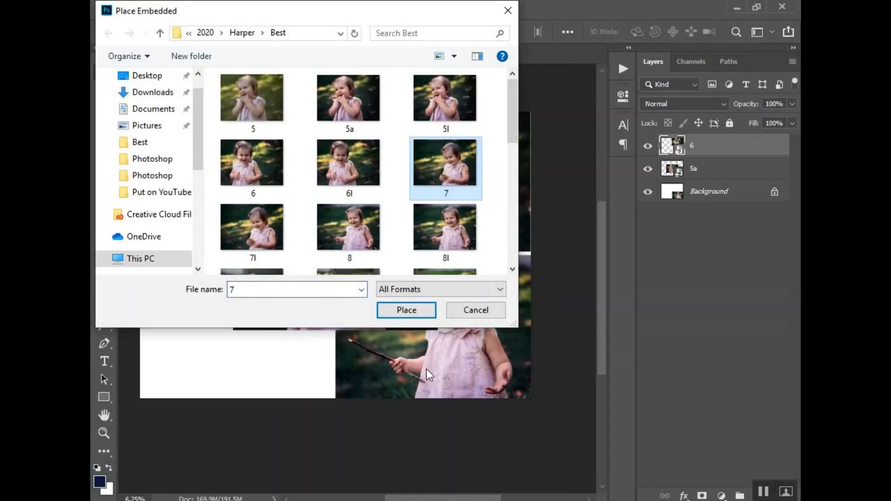
{"action": "left_click", "coordinate": [406, 310]}
{"action": "left_click_drag", "start_coordinate": [419, 196], "coordinate": [446, 171]}
{"action": "key", "text": "Return"}
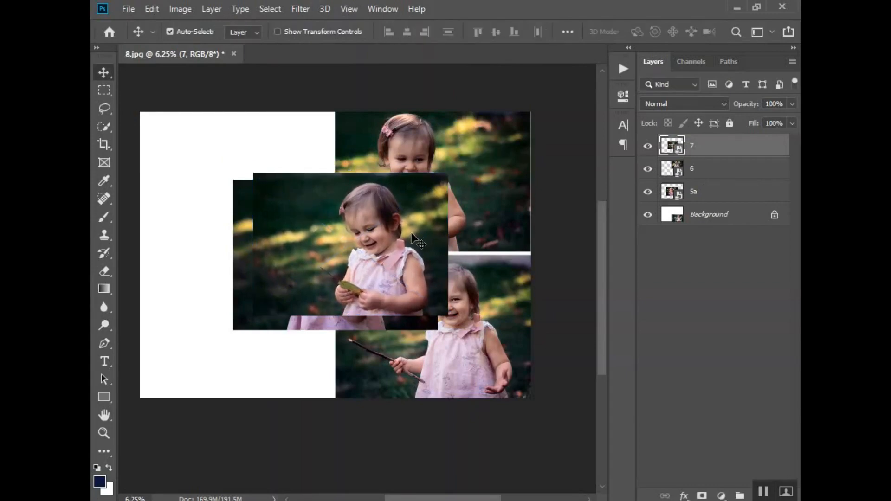
{"action": "left_click_drag", "start_coordinate": [424, 207], "coordinate": [307, 160]}
Move photo 5a into the canvas's lower-left corner and shift photo 6 down to meet the photo below it
{"action": "left_click_drag", "start_coordinate": [395, 279], "coordinate": [300, 348]}
{"action": "left_click", "coordinate": [382, 211]}
{"action": "left_click_drag", "start_coordinate": [382, 211], "coordinate": [394, 217]}
Resize photo 5a to fit the canvas's lower-left quarter and nudge photo 6 against the right edge of the canvas
{"action": "left_click", "coordinate": [308, 305]}
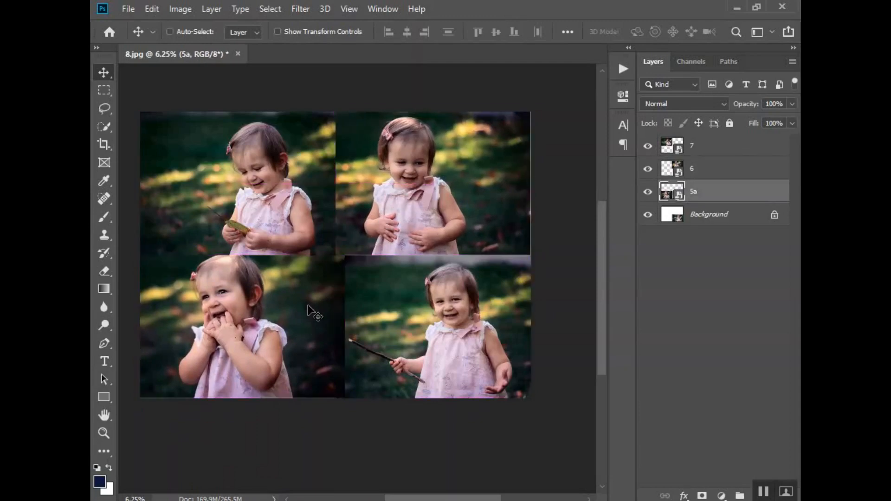
{"action": "key", "text": "ctrl+t"}
{"action": "left_click_drag", "start_coordinate": [344, 254], "coordinate": [333, 253]}
{"action": "key", "text": "Return"}
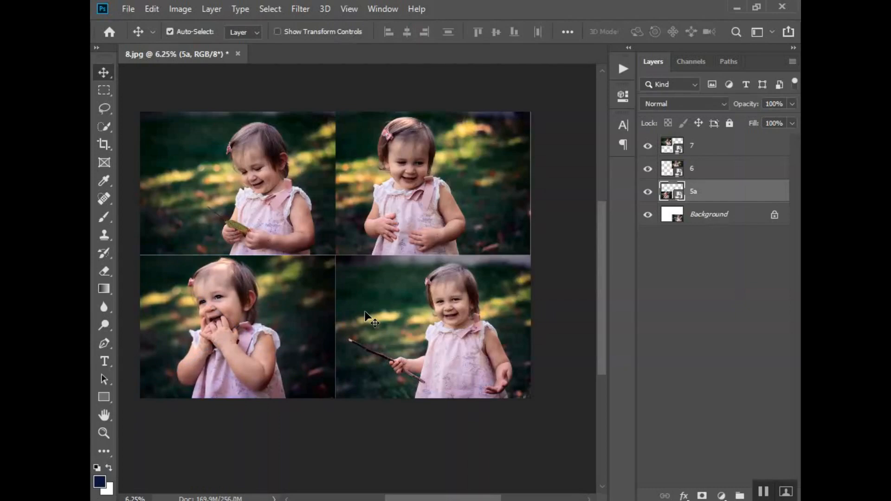
{"action": "left_click", "coordinate": [443, 235]}
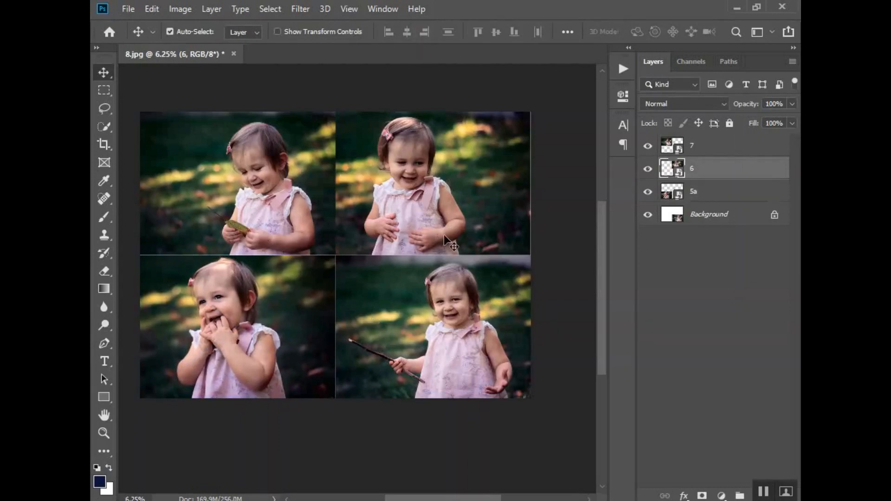
{"action": "key", "text": "shift+Right"}
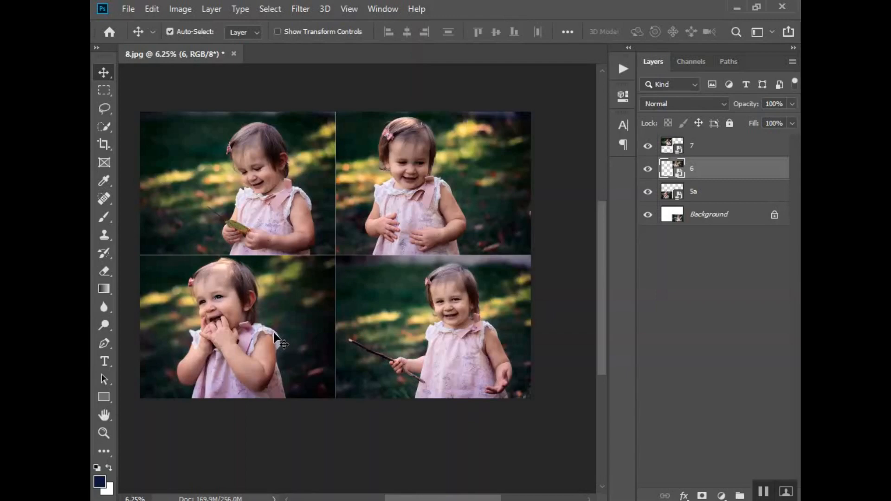
Swap photos 6 and 5a so that 5a fills the upper-right quarter and 6 the lower-left quarter
{"action": "left_click_drag", "start_coordinate": [408, 180], "coordinate": [201, 369]}
{"action": "left_click_drag", "start_coordinate": [250, 287], "coordinate": [444, 143]}
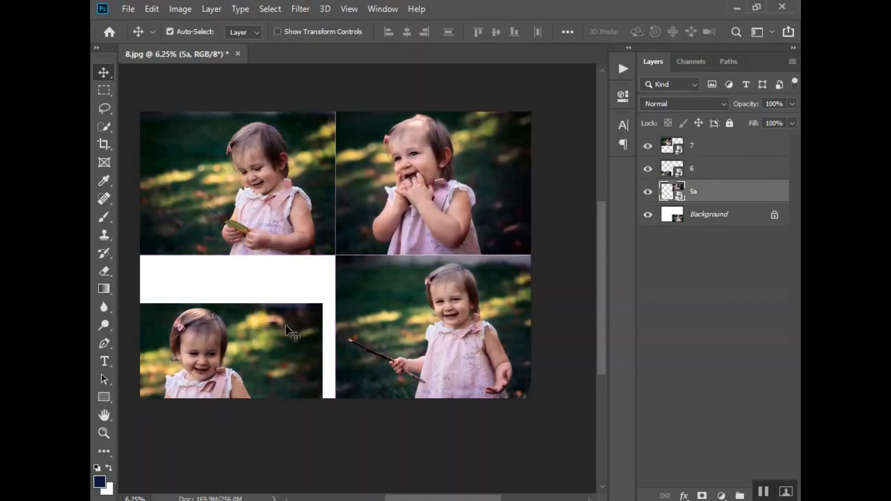
{"action": "left_click_drag", "start_coordinate": [285, 325], "coordinate": [328, 292]}
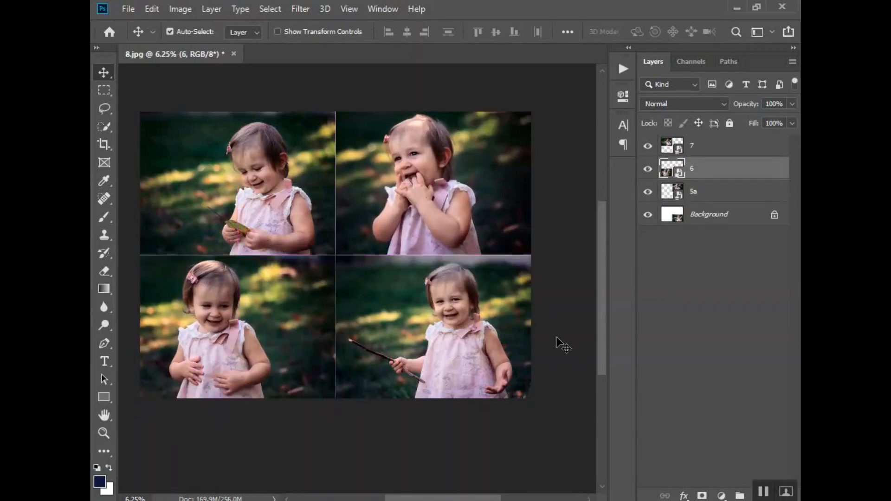
Examine the seams where the four photos meet at up to 25% zoom
{"action": "key", "text": "ctrl+space"}
{"action": "left_click", "coordinate": [338, 248], "text": "ctrl"}
{"action": "left_click", "coordinate": [338, 248], "text": "ctrl"}
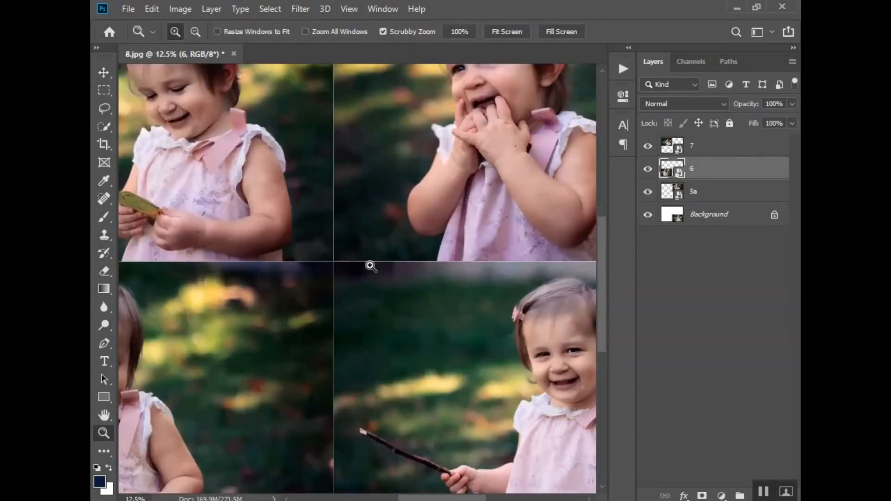
{"action": "key", "text": "ctrl+space"}
{"action": "left_click", "coordinate": [360, 239], "text": "ctrl"}
{"action": "scroll", "coordinate": [359, 260], "scroll_direction": "up", "scroll_amount": 2}
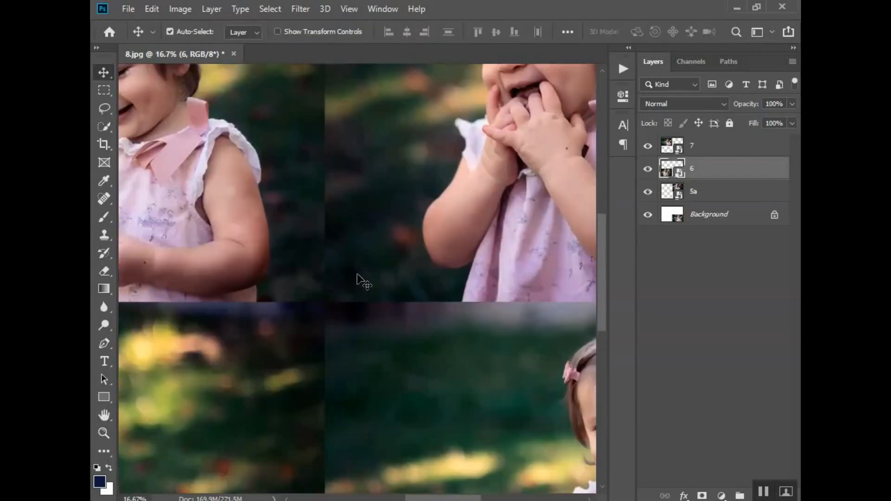
{"action": "key", "text": "ctrl+space"}
{"action": "left_click", "coordinate": [342, 279], "text": "ctrl"}
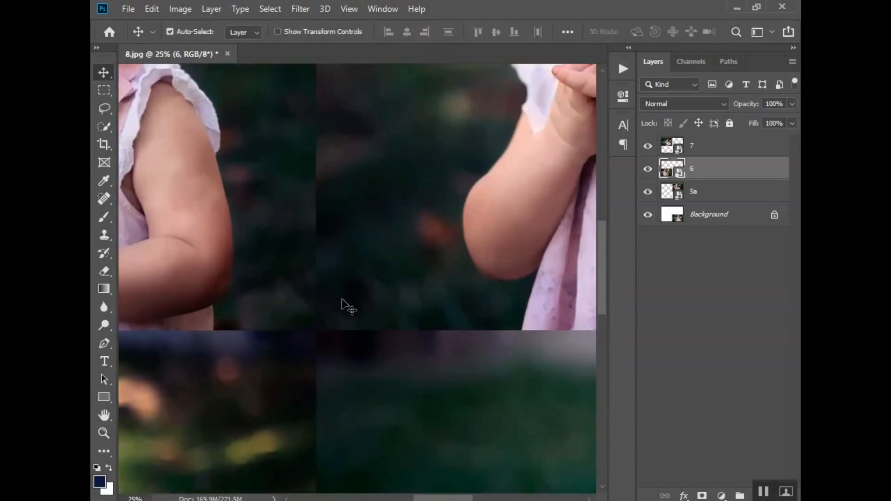
{"action": "key", "text": "ctrl+alt+space"}
{"action": "left_click", "coordinate": [342, 324], "text": "ctrl+alt"}
{"action": "left_click", "coordinate": [341, 347], "text": "ctrl+alt"}
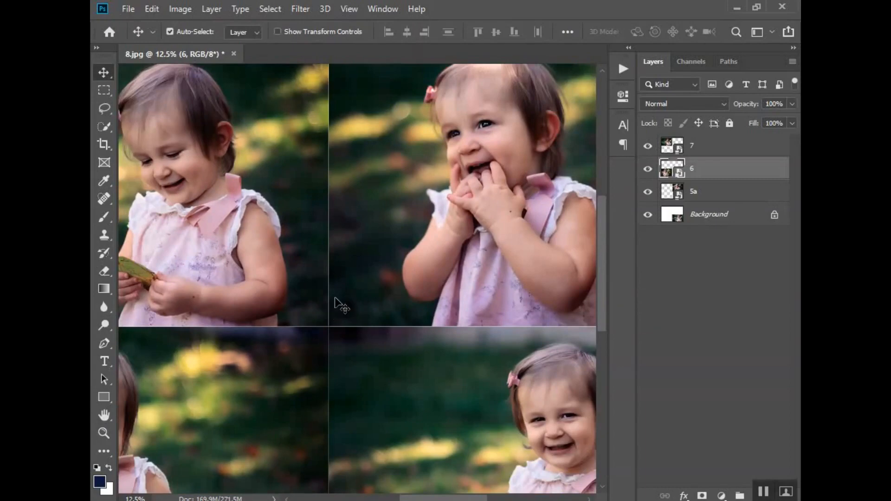
Examine the seams around photo 5a more closely at 66.67% zoom and return to a view of the whole collage
{"action": "key", "text": "ctrl+space"}
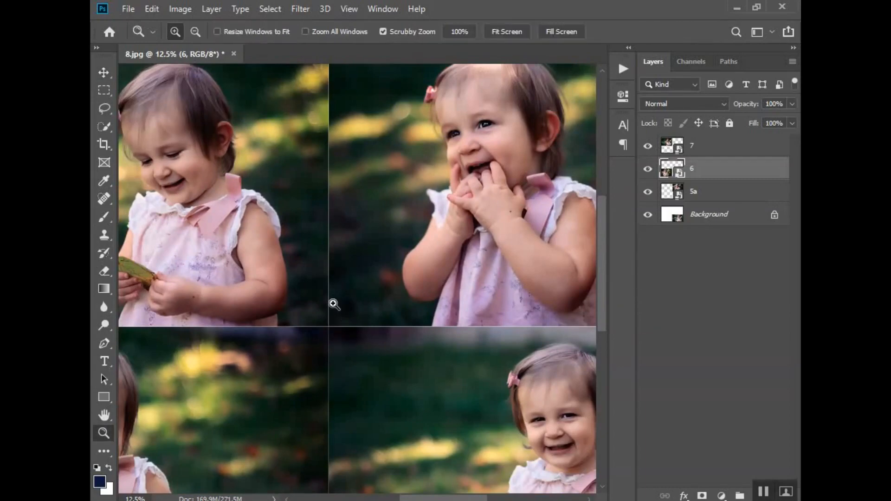
{"action": "left_click", "coordinate": [333, 303], "text": "ctrl"}
{"action": "left_click", "coordinate": [333, 304], "text": "ctrl"}
{"action": "left_click", "coordinate": [334, 304], "text": "ctrl"}
{"action": "key", "text": "ctrl+space"}
{"action": "left_click", "coordinate": [334, 318], "text": "ctrl"}
{"action": "left_click", "coordinate": [335, 320], "text": "ctrl"}
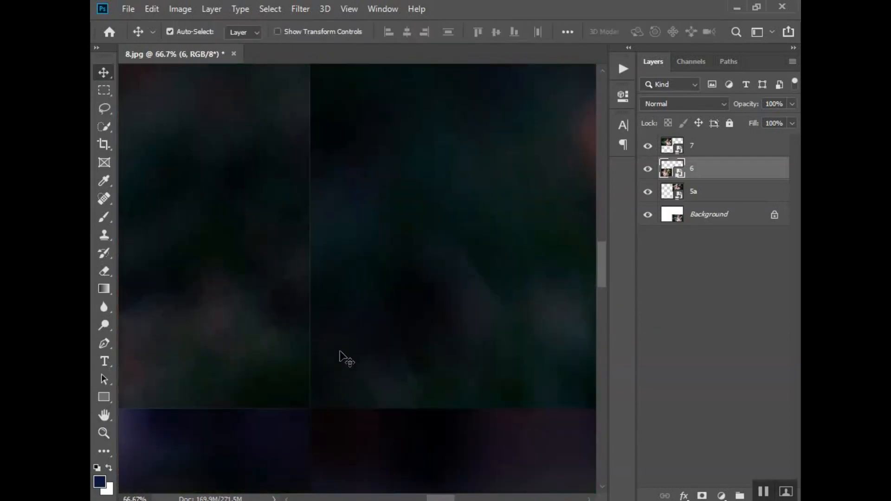
{"action": "left_click", "coordinate": [372, 388]}
{"action": "key", "text": "ctrl+space"}
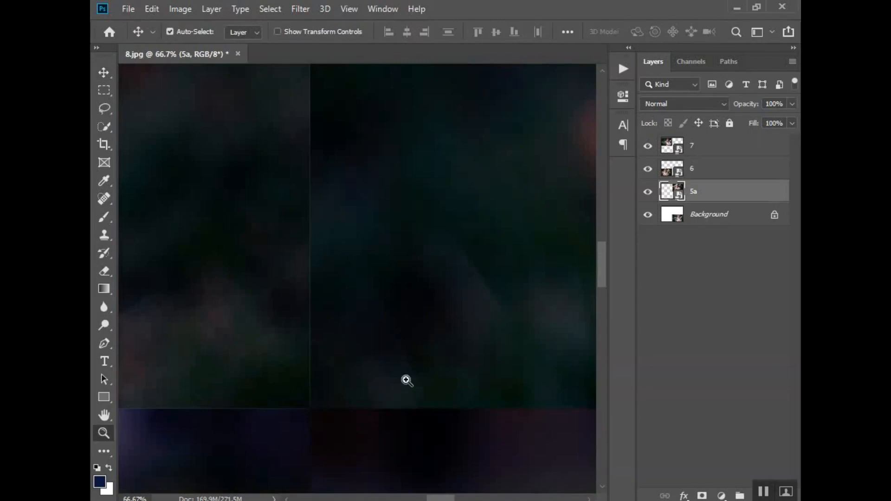
{"action": "left_click", "coordinate": [389, 379], "text": "ctrl+alt"}
{"action": "left_click", "coordinate": [337, 434], "text": "ctrl+alt"}
{"action": "left_click", "coordinate": [336, 434], "text": "ctrl+alt"}
{"action": "left_click", "coordinate": [336, 433], "text": "ctrl+alt"}
{"action": "left_click", "coordinate": [337, 434], "text": "ctrl+alt"}
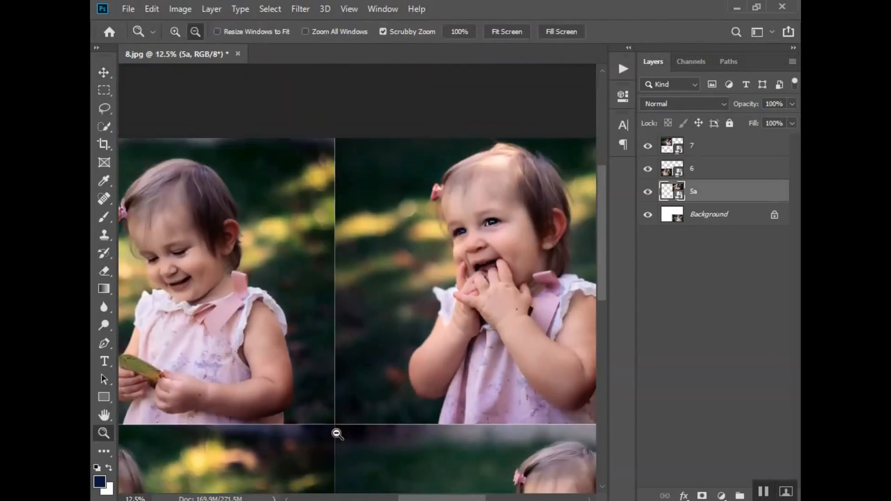
{"action": "left_click", "coordinate": [337, 434], "text": "ctrl+alt"}
{"action": "scroll", "coordinate": [338, 432], "scroll_direction": "down", "scroll_amount": 4}
{"action": "left_click", "coordinate": [360, 398], "text": "ctrl+alt"}
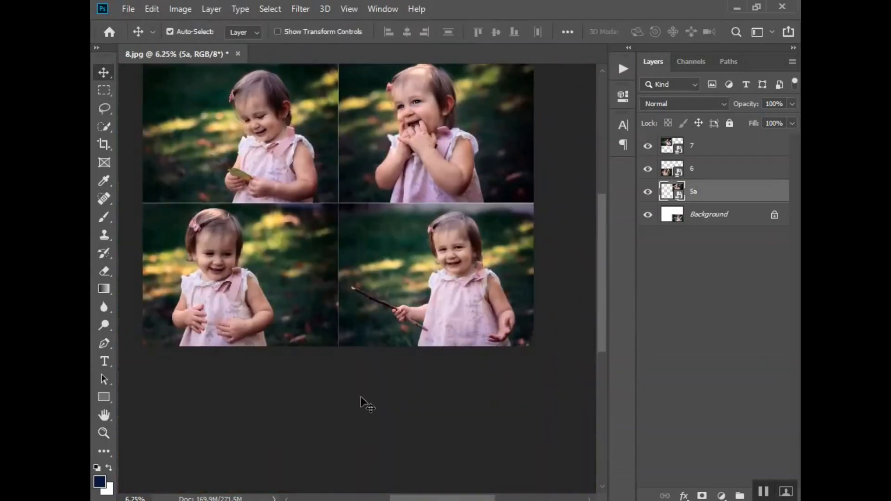
{"action": "scroll", "coordinate": [362, 399], "scroll_direction": "up", "scroll_amount": 4}
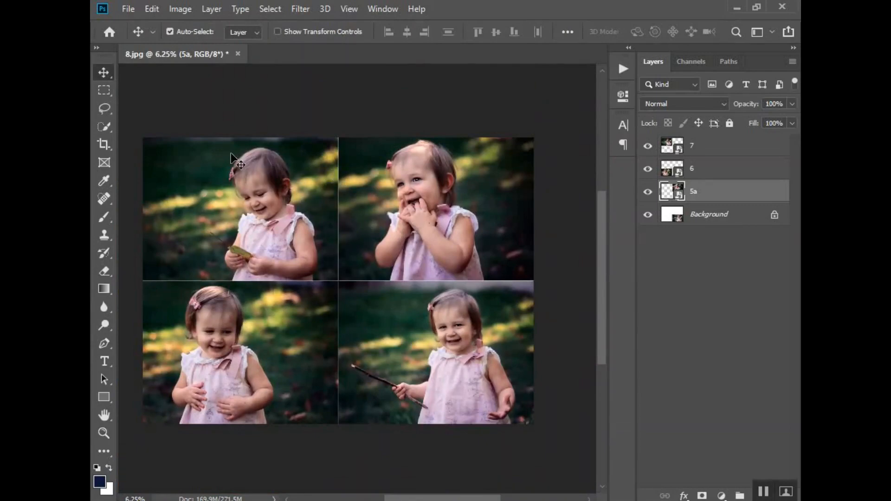
{"action": "right_click", "coordinate": [699, 221]}
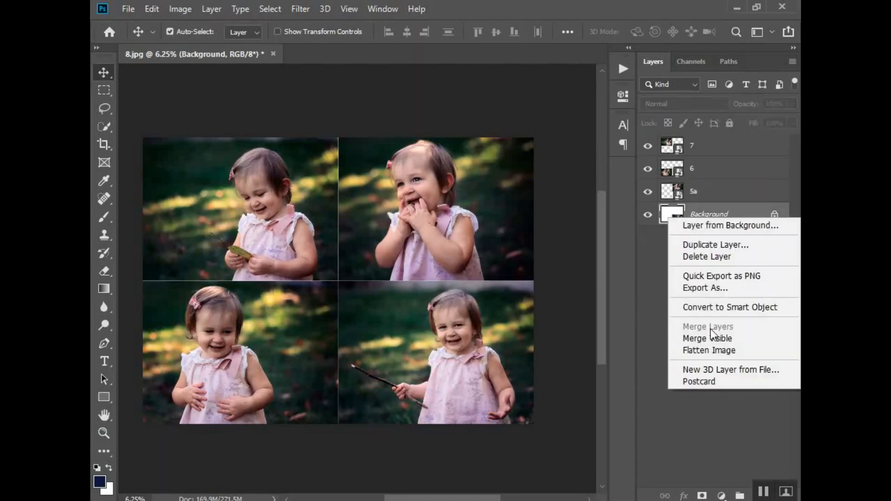
{"action": "left_click", "coordinate": [649, 284]}
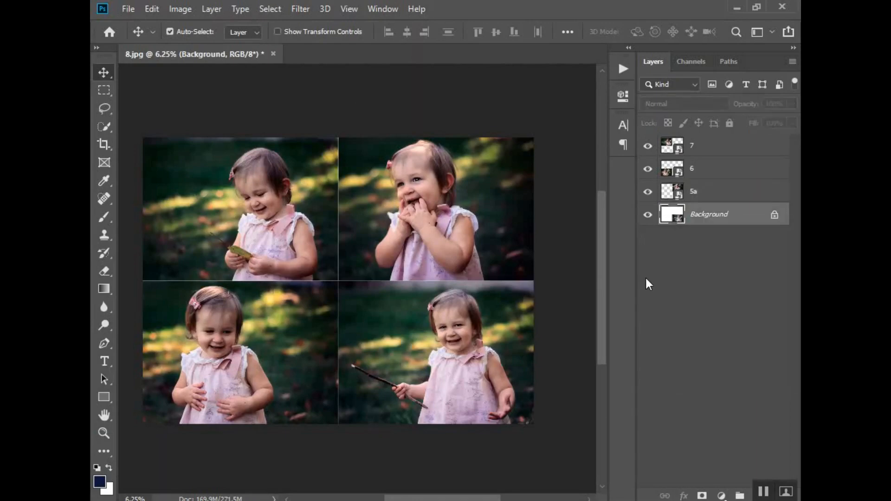
Save the layered collage as a Photoshop file named 8collage.psd with Maximize Compatibility enabled
{"action": "left_click", "coordinate": [128, 8]}
{"action": "left_click", "coordinate": [179, 164]}
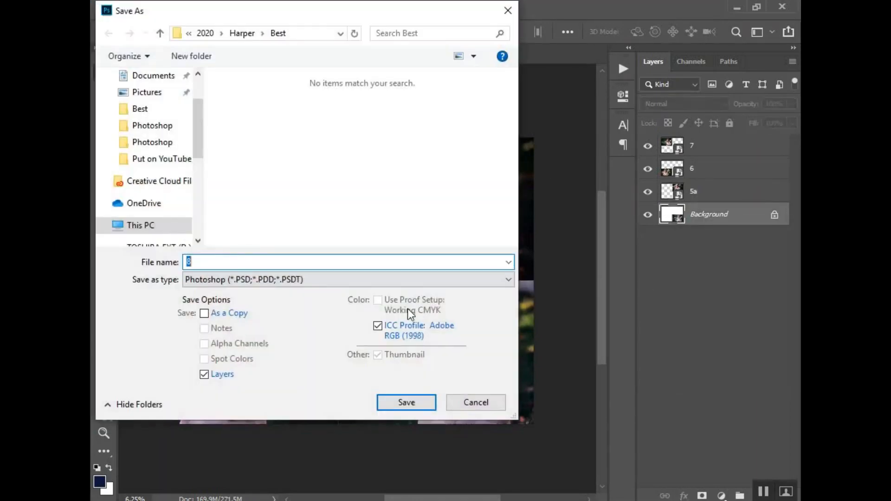
{"action": "left_click", "coordinate": [232, 264]}
{"action": "type", "text": "collage"}
{"action": "key", "text": "Return"}
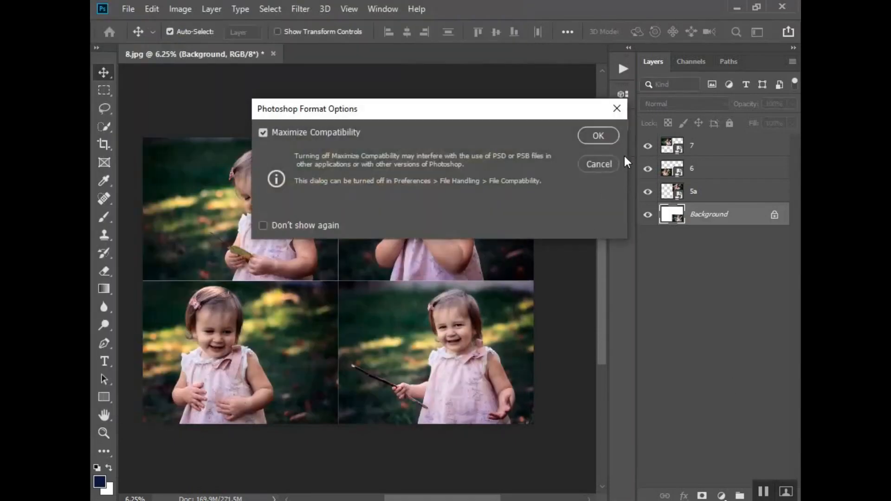
{"action": "key", "text": "Return"}
Flatten all layers into the background and enlarge the canvas to 31 by 23 inches around the centre with white extension colour
{"action": "right_click", "coordinate": [677, 215]}
{"action": "left_click", "coordinate": [698, 348]}
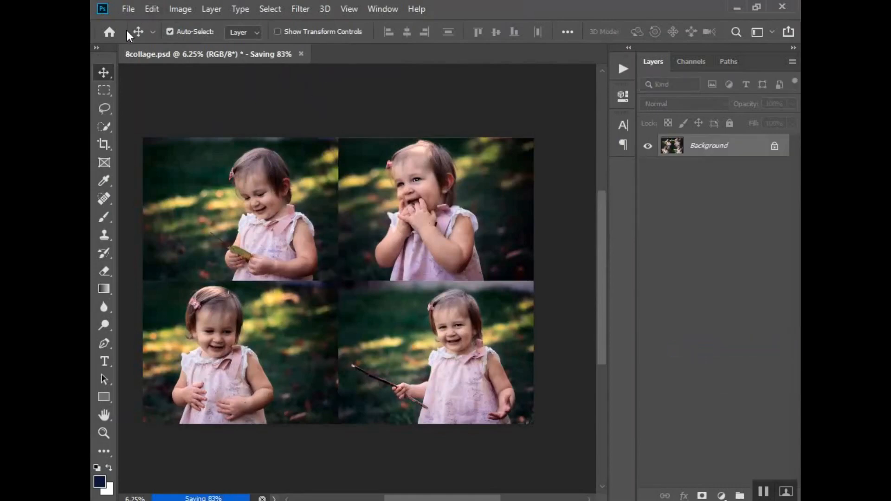
{"action": "left_click", "coordinate": [174, 7]}
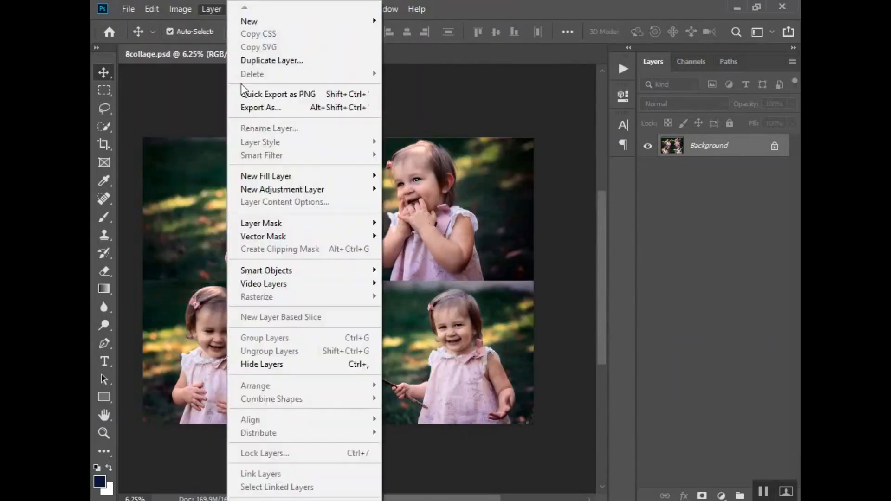
{"action": "left_click", "coordinate": [203, 126]}
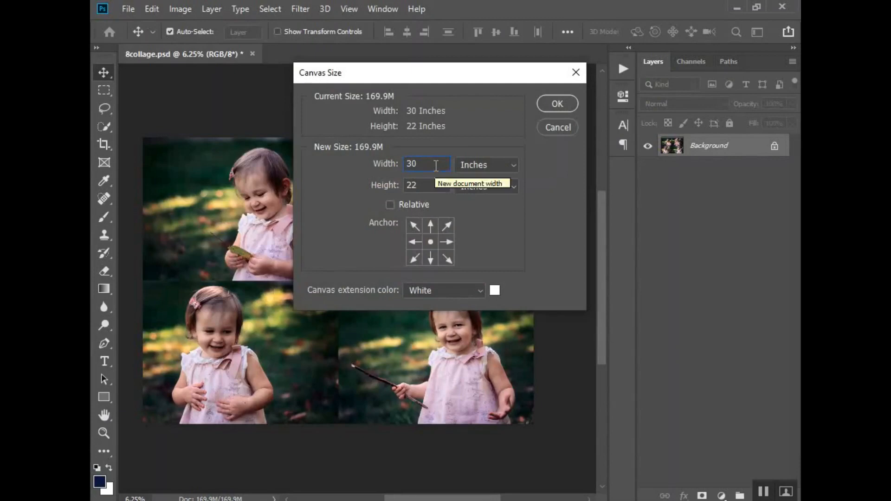
{"action": "key", "text": "BackSpace"}
{"action": "type", "text": "1"}
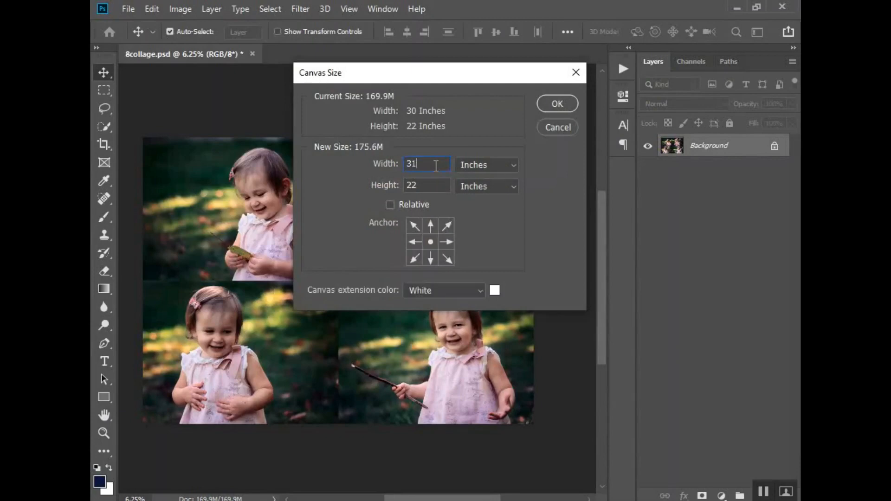
{"action": "left_click", "coordinate": [425, 185]}
{"action": "left_click_drag", "start_coordinate": [417, 185], "coordinate": [413, 186]}
{"action": "type", "text": "3"}
{"action": "left_click", "coordinate": [559, 102]}
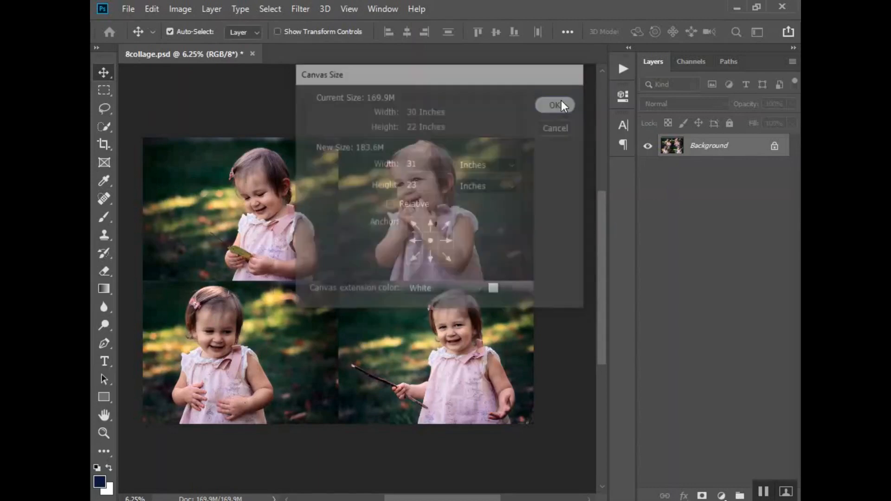